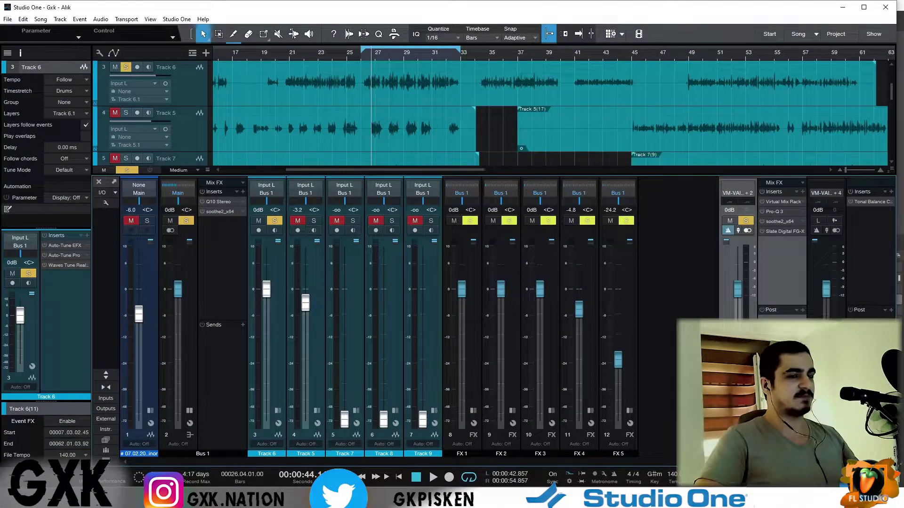
Hide the mixing console and audition the soloed Track 6 vocal over the looped section from bar 26
key(F3)
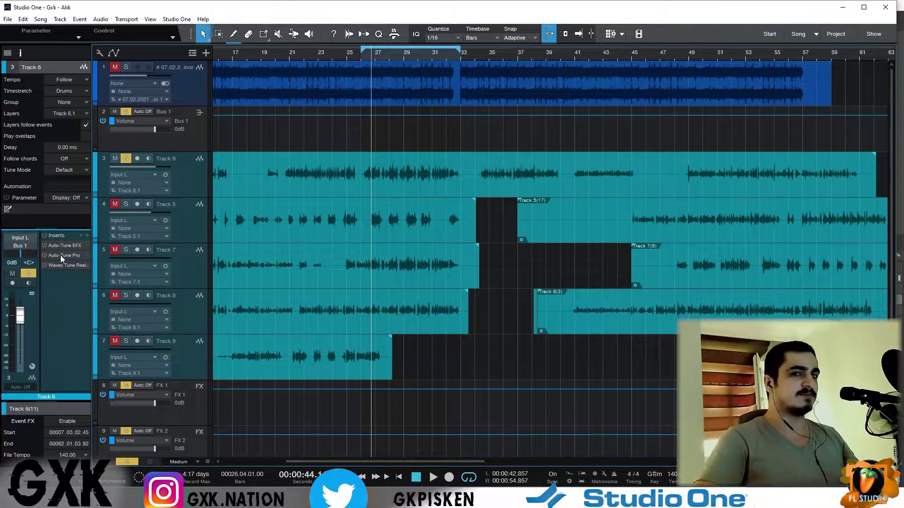
key(space)
key(space)
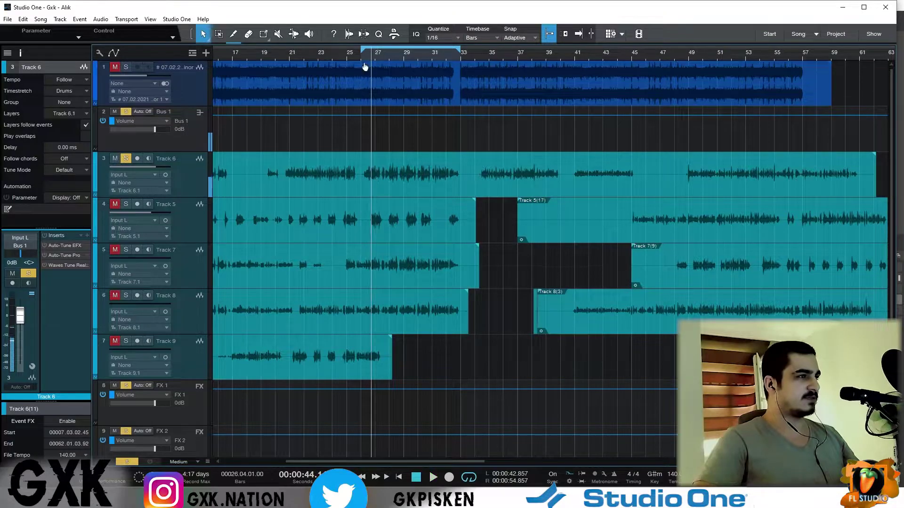
scroll(400, 86, up, 3)
scroll(343, 105, up, 1)
key(space)
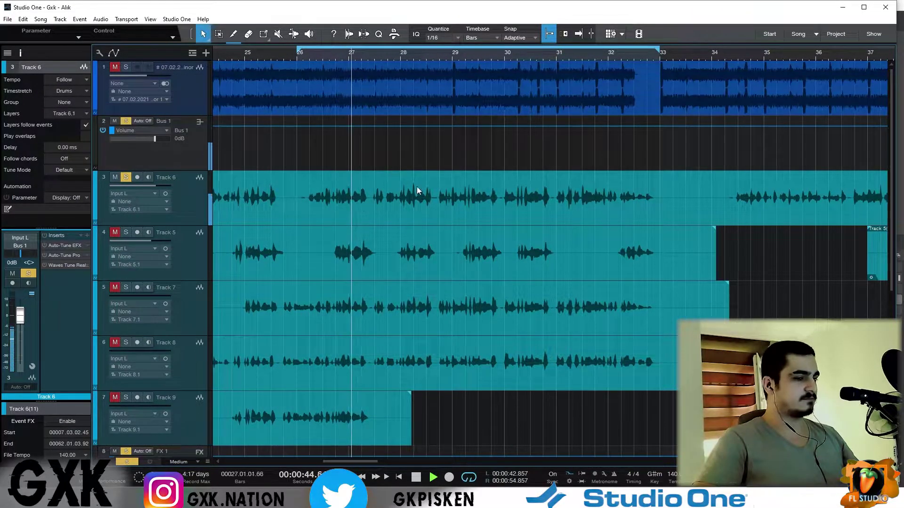
click(322, 500)
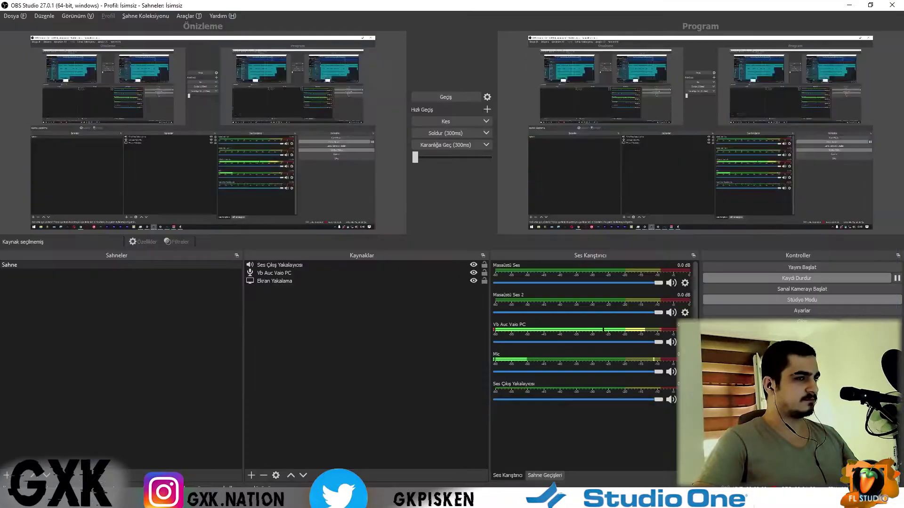
key(alt+Tab)
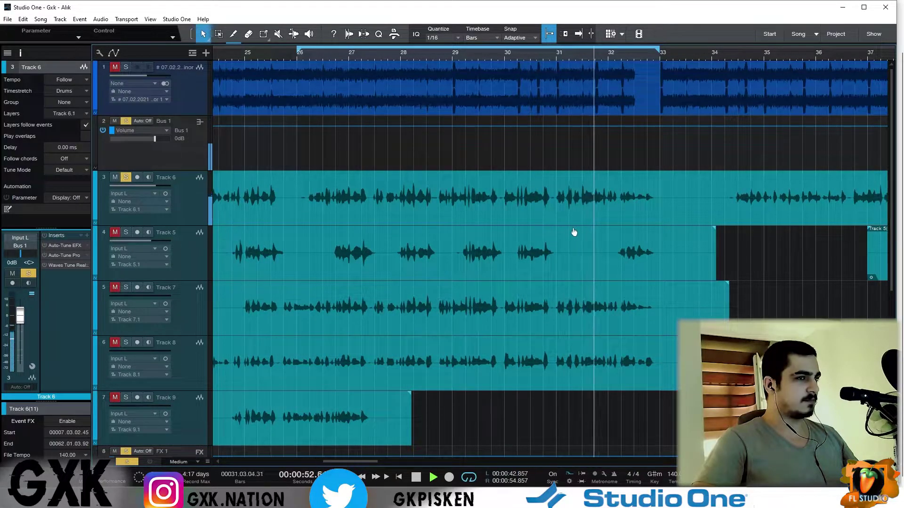
key(space)
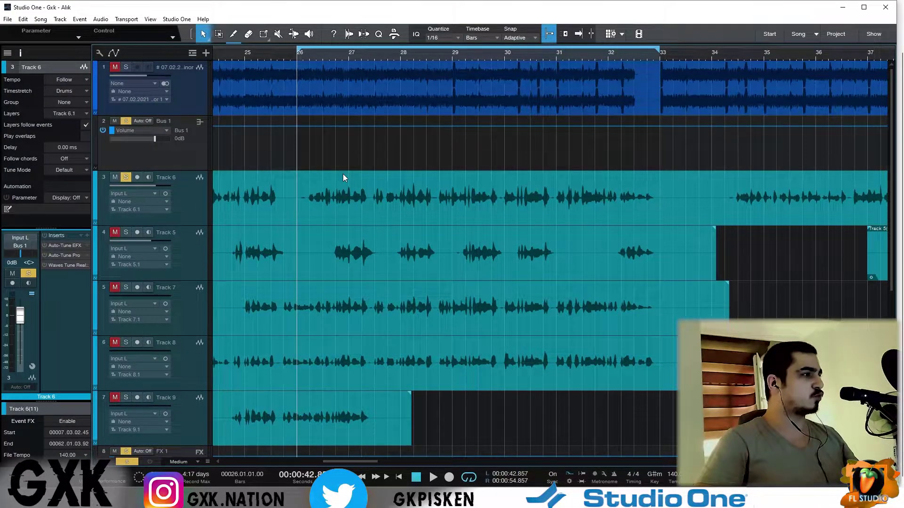
Solo the backing beat with Track 6, lower its volume slightly during playback, and save the song
click(126, 67)
key(space)
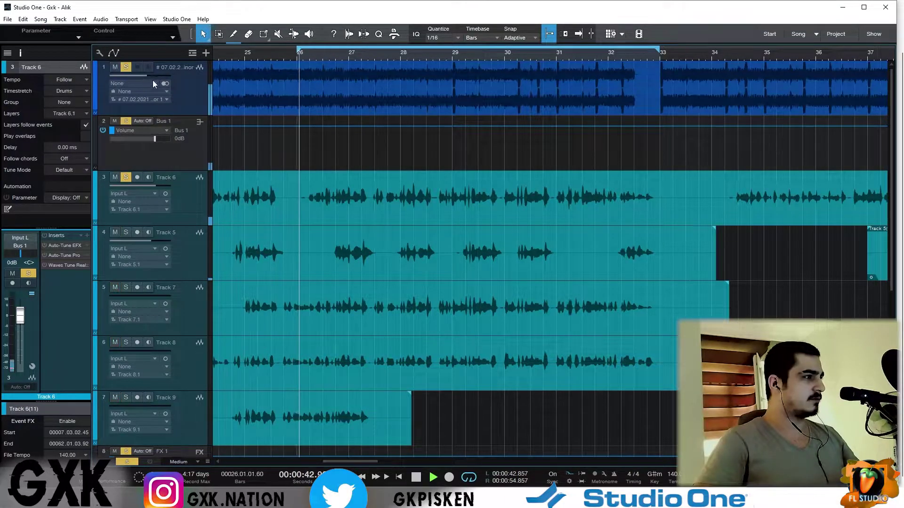
drag(147, 76, 141, 76)
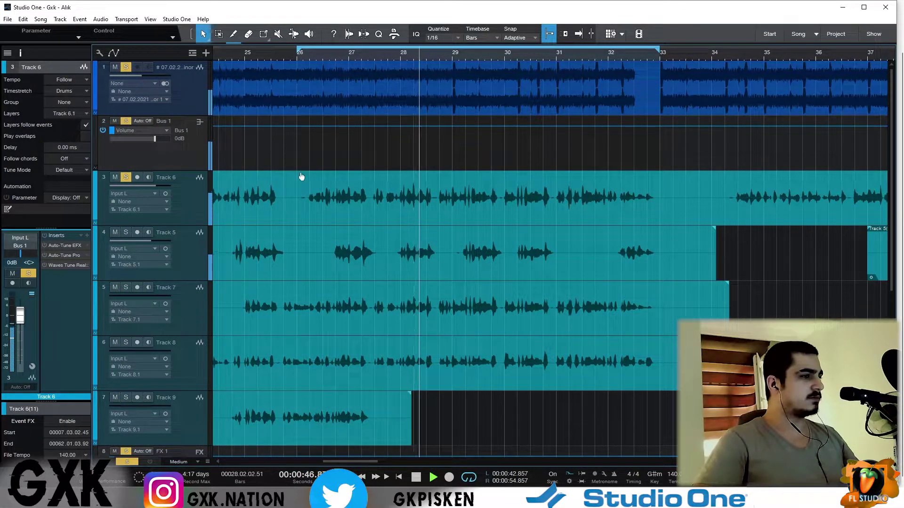
key(space)
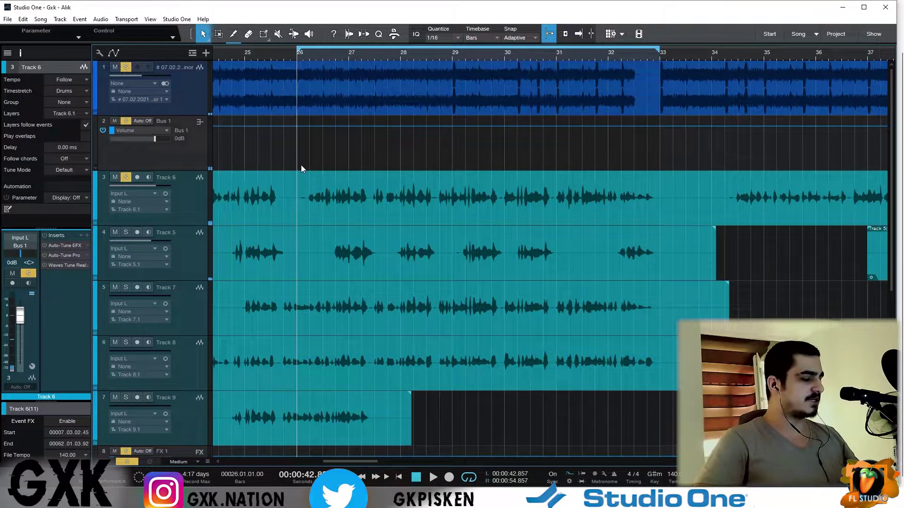
key(ctrl+s)
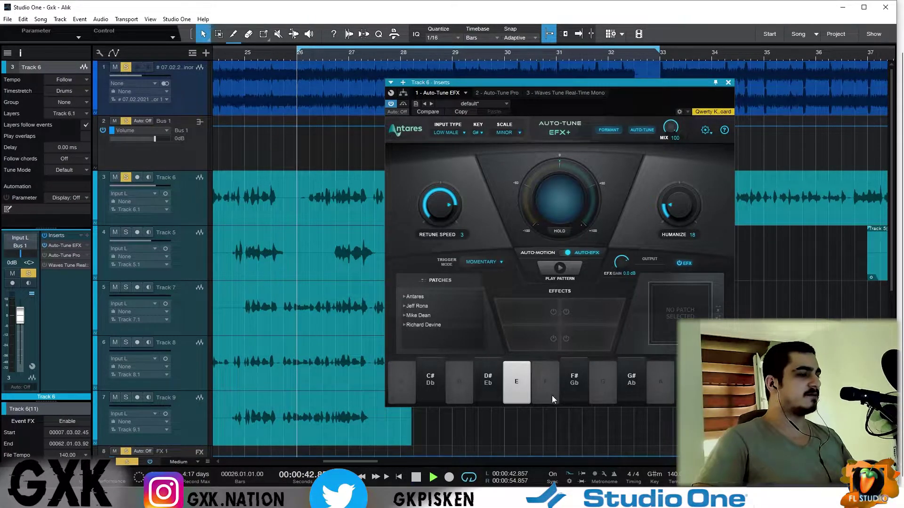
Audition the Track 6 vocal through Auto-Tune EFX+ together with the backing beat
key(space)
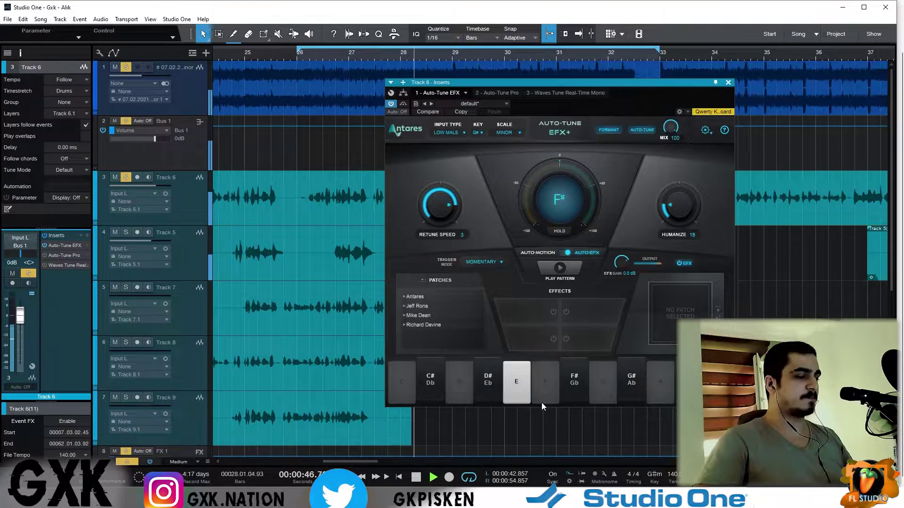
key(space)
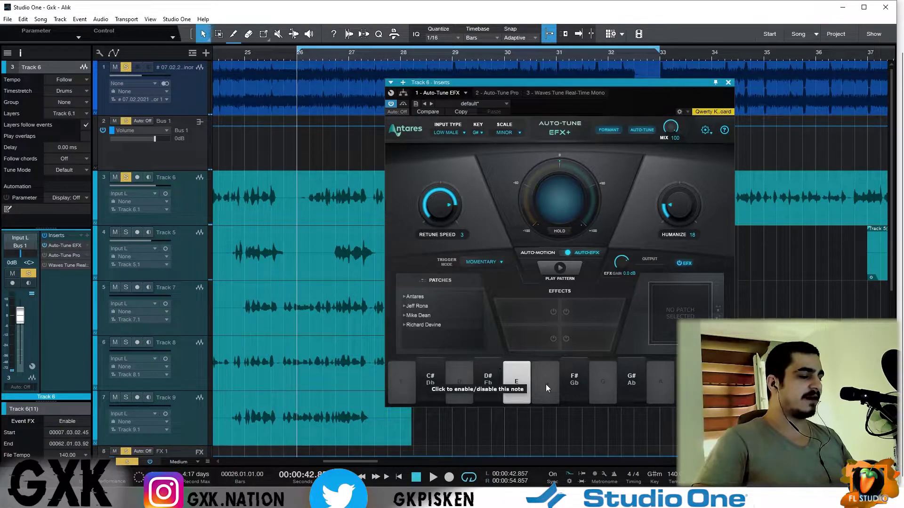
click(551, 386)
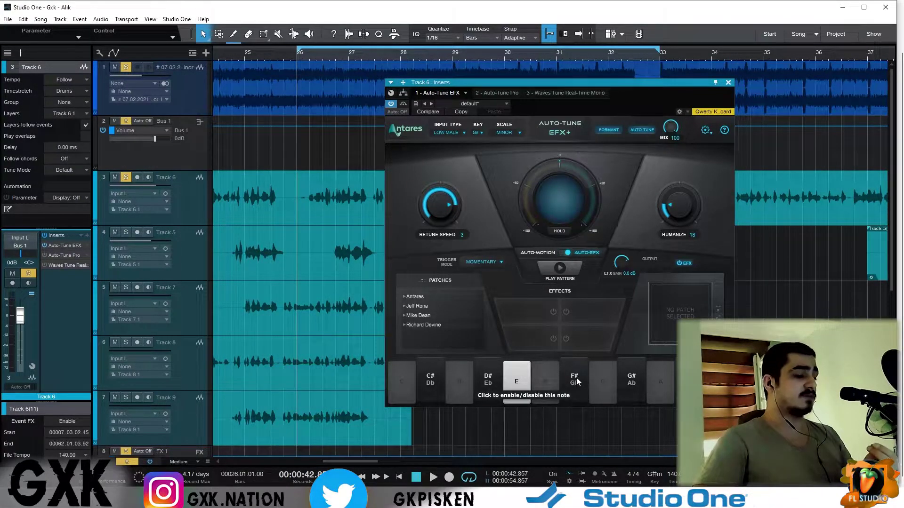
click(531, 403)
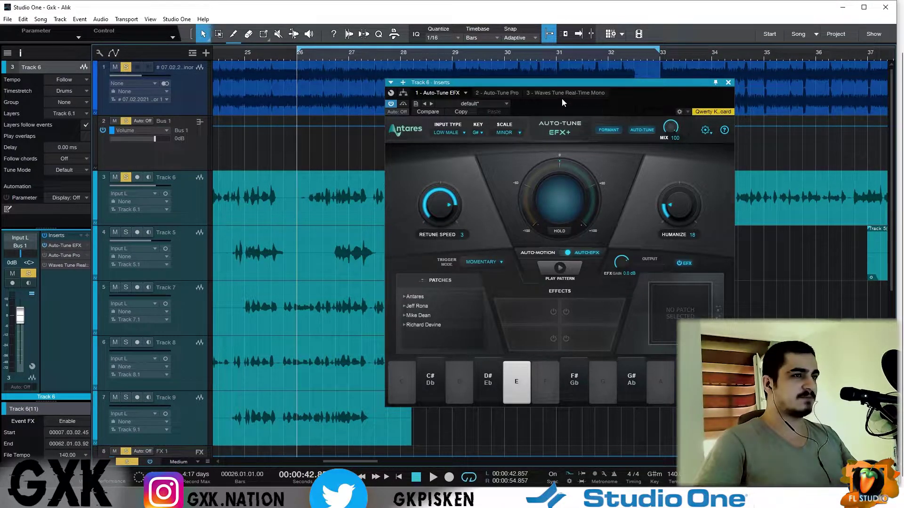
Move the Auto-Tune EFX+ window aside and review its available input types and keys without changing them
drag(553, 80, 582, 66)
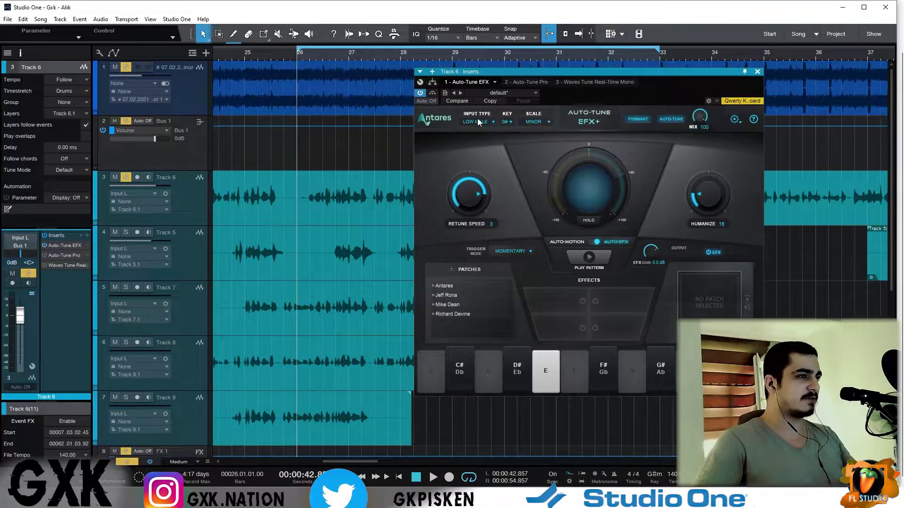
click(490, 122)
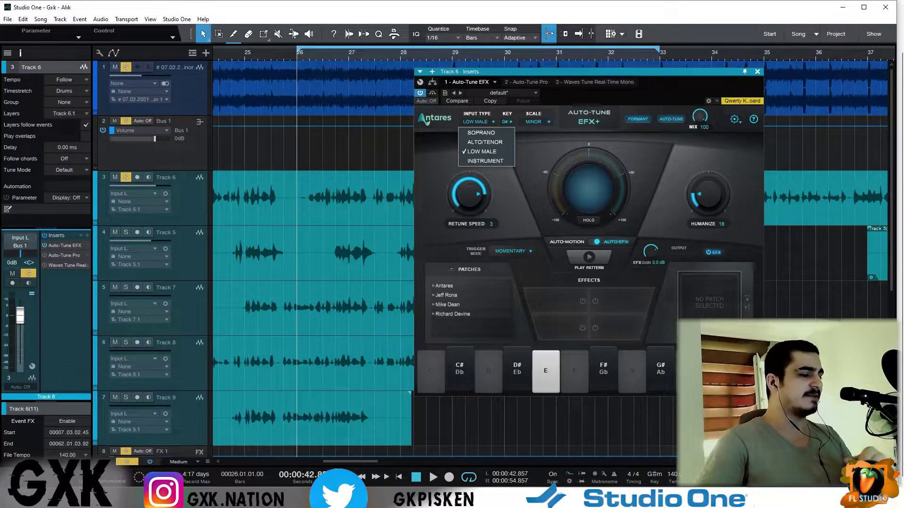
click(339, 498)
click(506, 124)
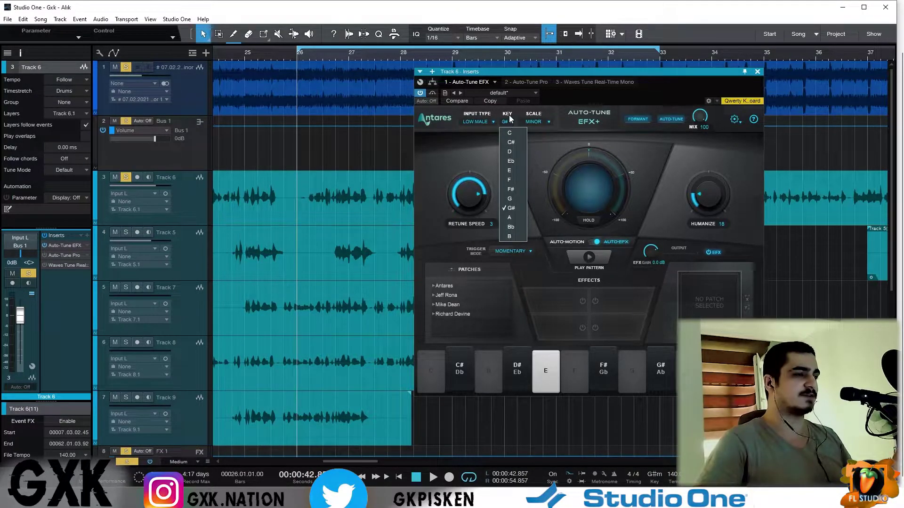
click(536, 162)
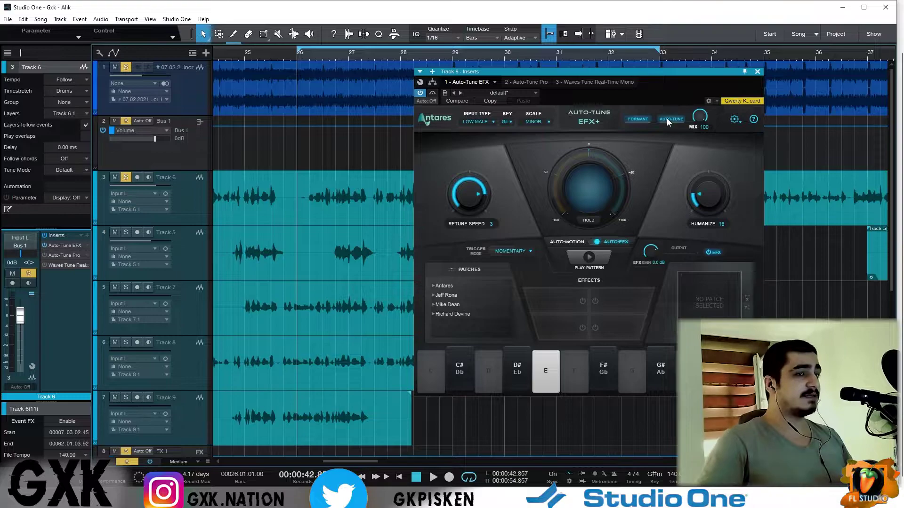
Set Retune Speed and Humanize to 0 in Auto-Tune EFX+ and unsolo the backing beat while playing the vocal
drag(699, 117, 711, 94)
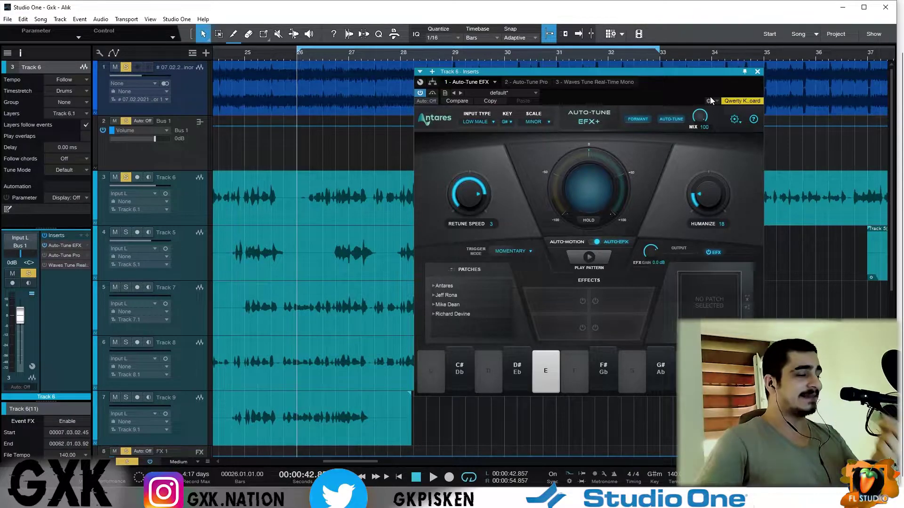
drag(470, 192, 478, 113)
drag(713, 195, 701, 228)
key(space)
click(125, 67)
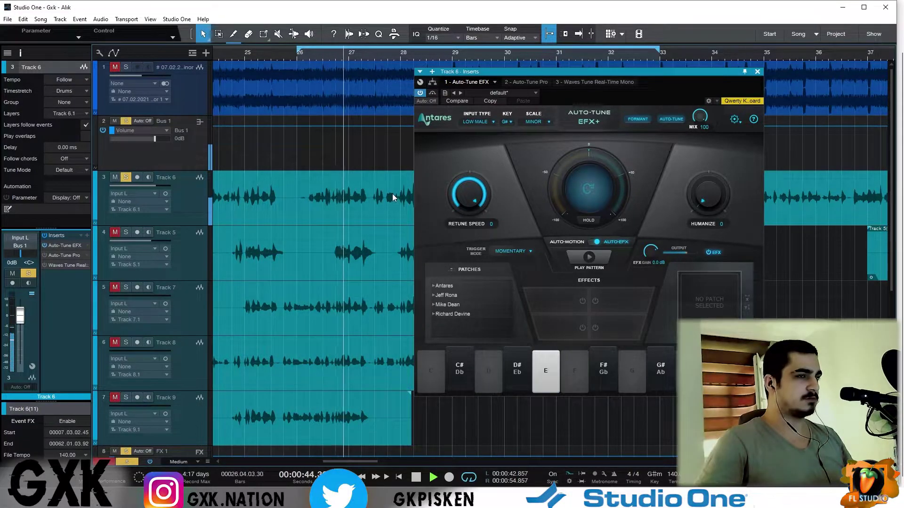
Change the Auto-Tune EFX+ input type to Alto/Tenor and listen to the vocal
click(488, 124)
click(479, 142)
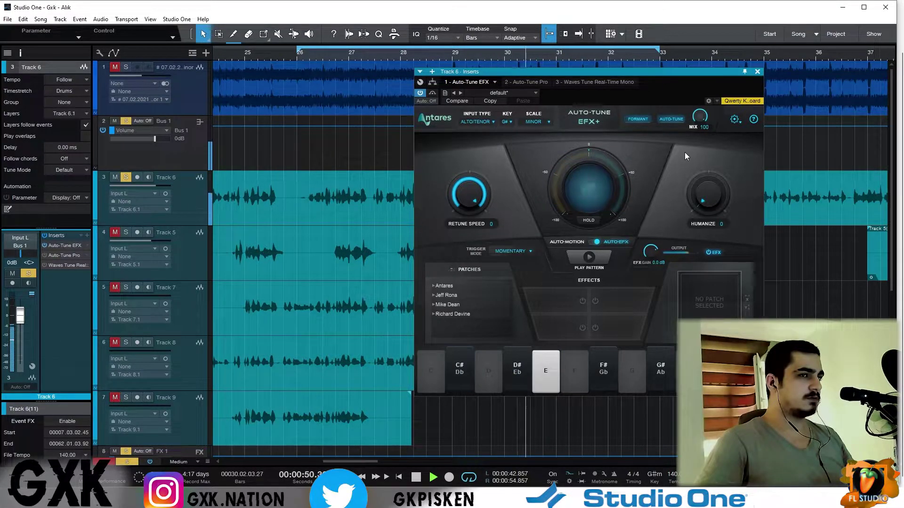
key(space)
key(space)
Try Auto-Tune EFX+ Mix amounts of 60 and 20 while auditioning the Track 6 vocal
drag(701, 116, 681, 139)
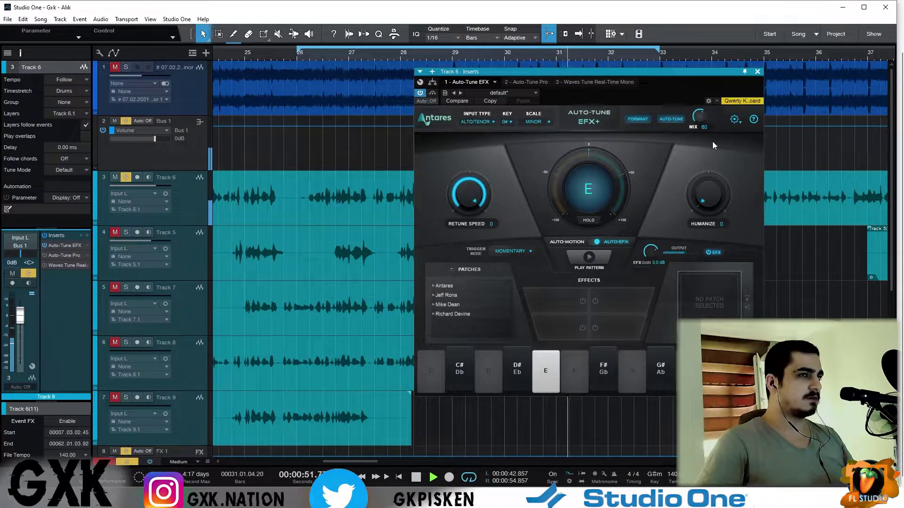
key(space)
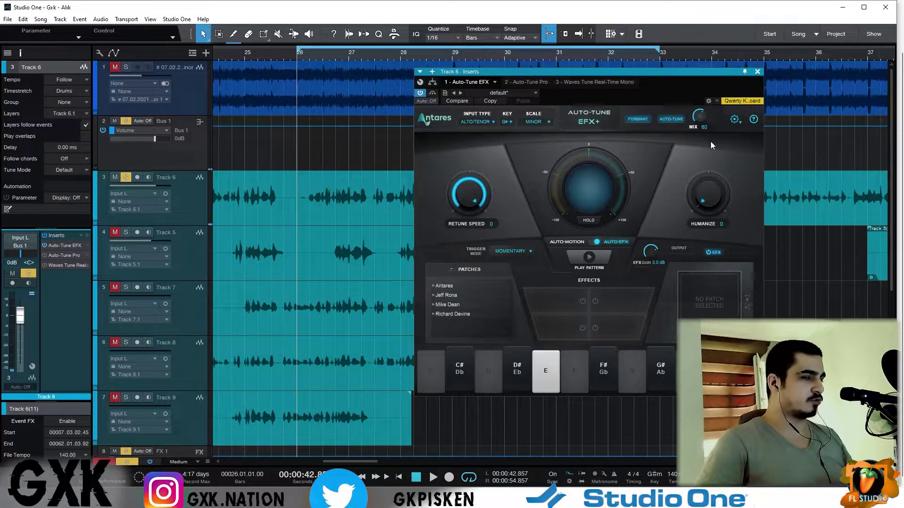
key(space)
drag(704, 122, 669, 132)
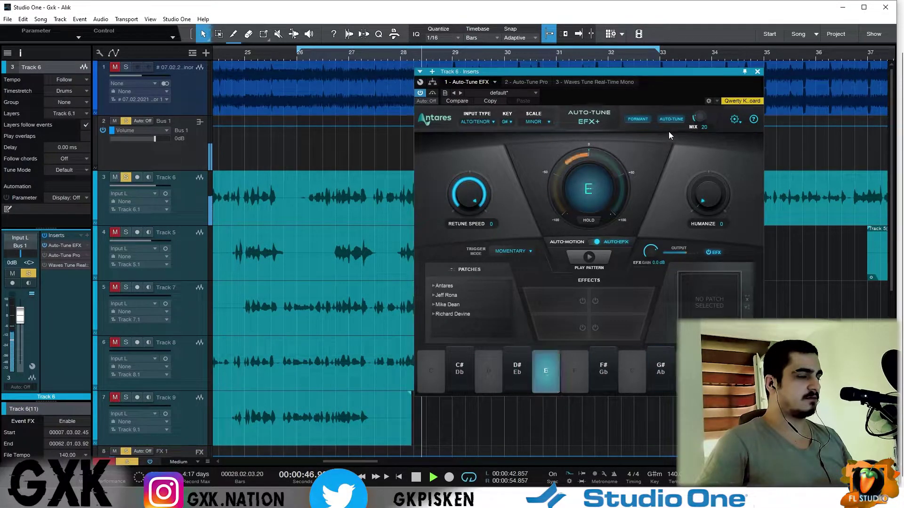
key(space)
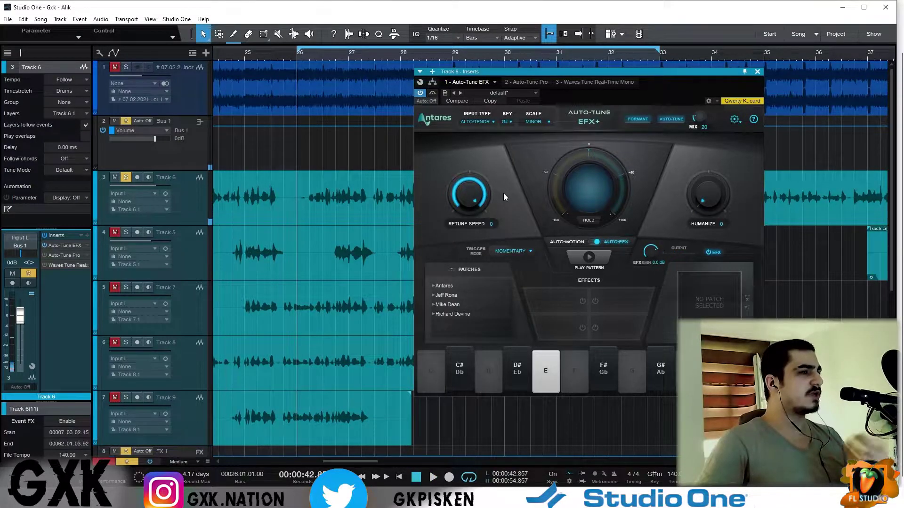
key(space)
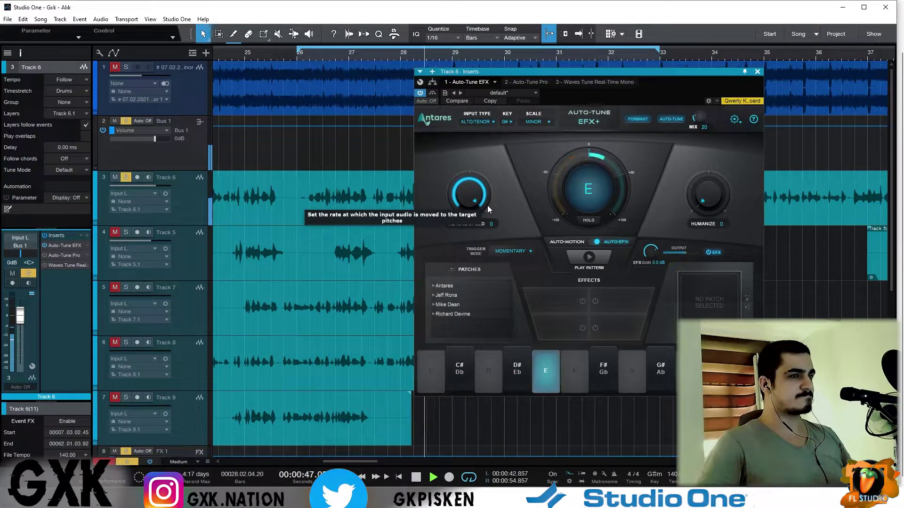
key(space)
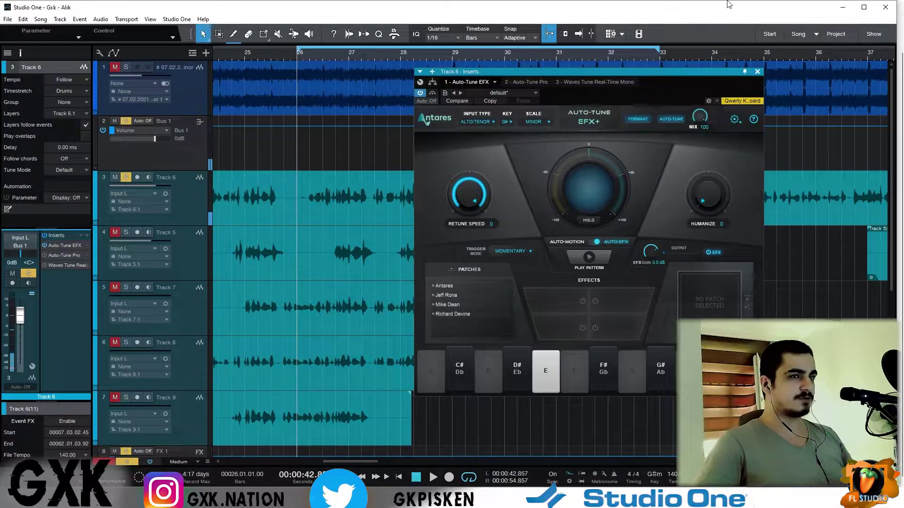
Toggle the Use Low Latency option on and back off in the Auto-Tune EFX+ settings
click(735, 122)
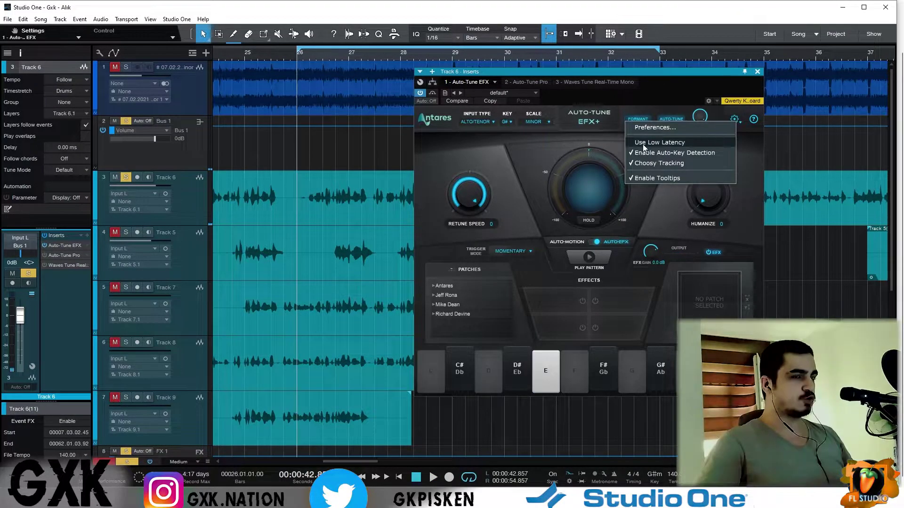
click(643, 145)
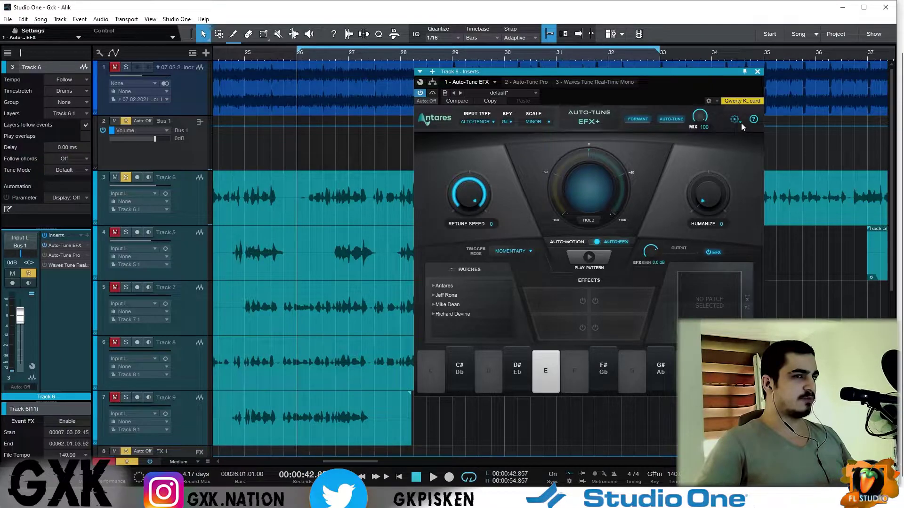
click(741, 122)
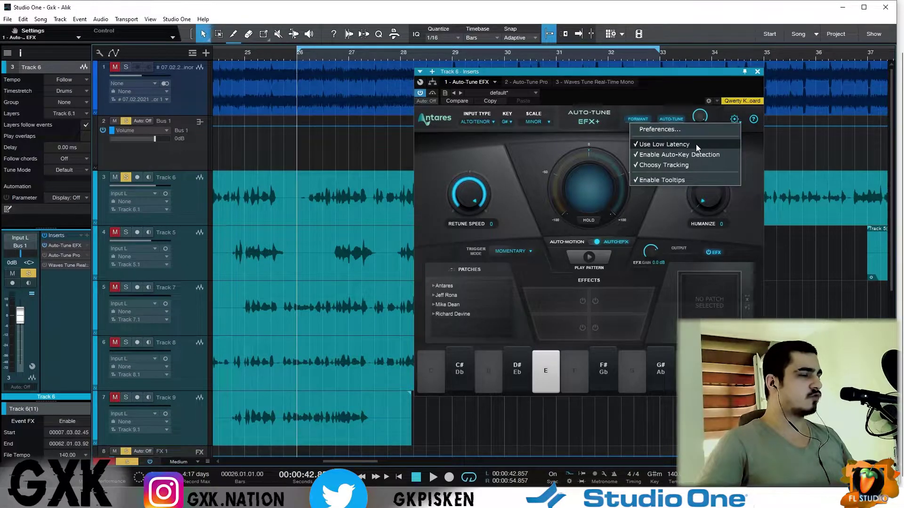
click(696, 144)
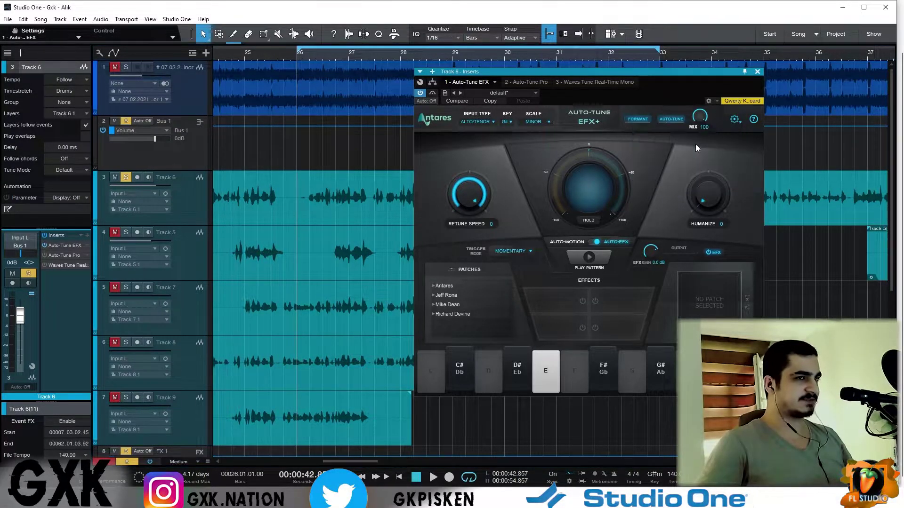
Compare Retune Speed values of 13 and 0 by auditioning the Track 6 vocal with each
key(space)
drag(474, 195, 460, 231)
key(space)
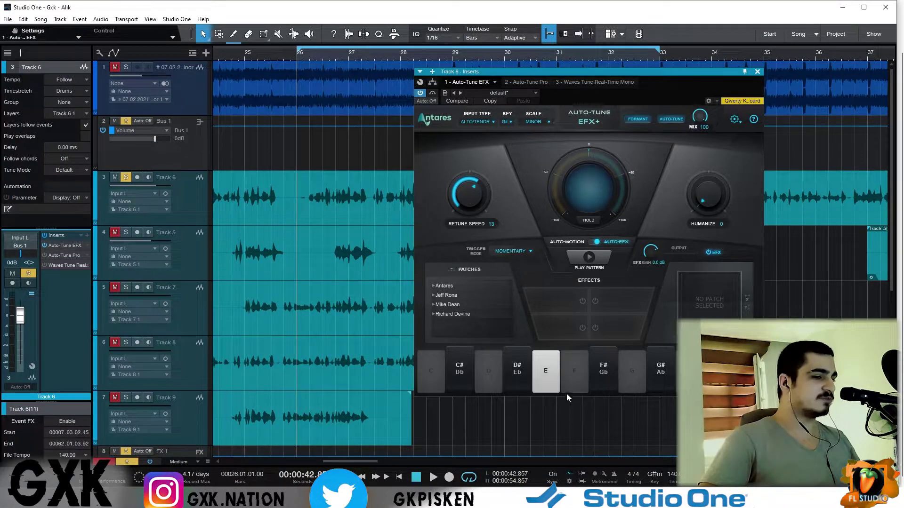
drag(475, 192, 493, 145)
key(space)
drag(476, 199, 502, 103)
key(space)
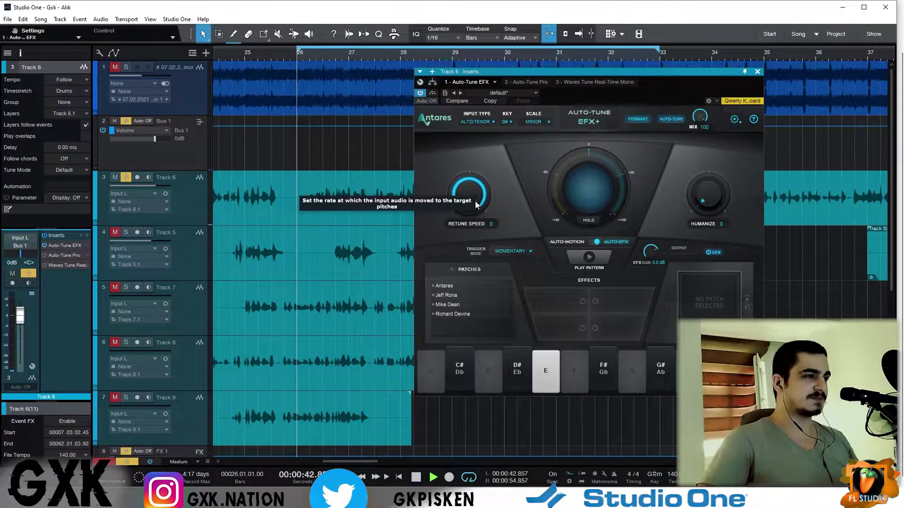
Set the Auto-Tune EFX+ Retune Speed to 14 while playing the vocal, and stop playback
key(space)
drag(471, 191, 445, 217)
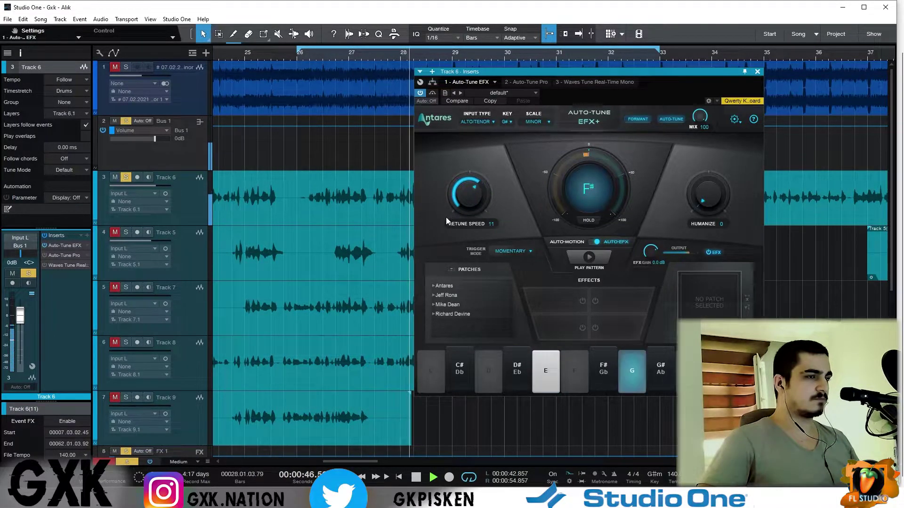
key(space)
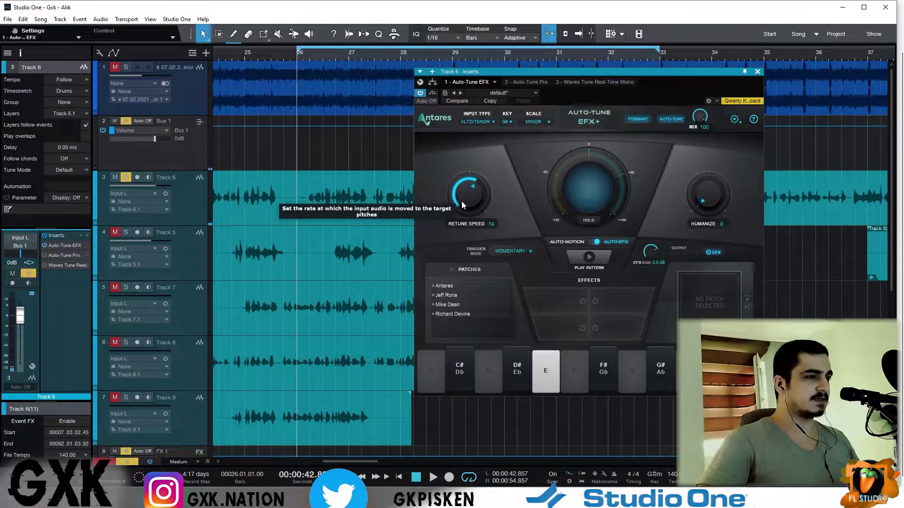
Audition the Track 6 vocal with the Auto-Tune EFX+ Retune Speed at 0, and settle on 8
key(space)
drag(466, 196, 502, 116)
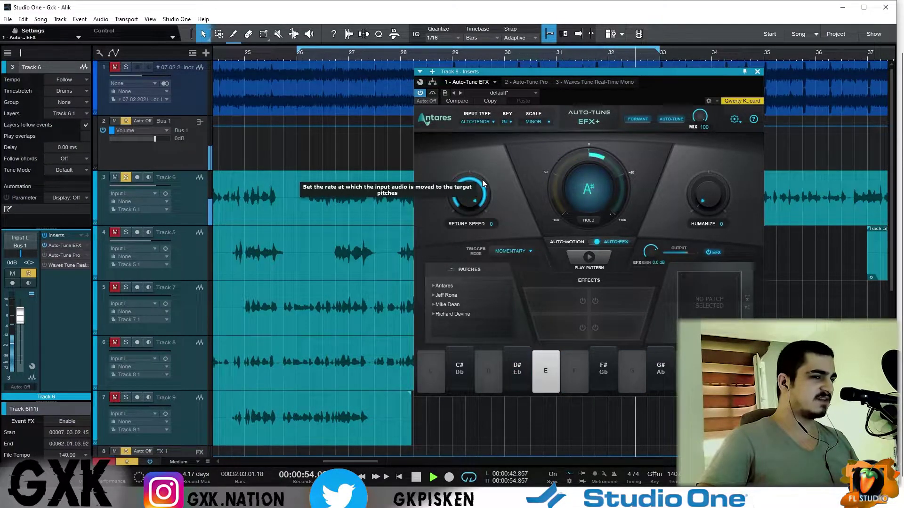
drag(483, 192, 459, 211)
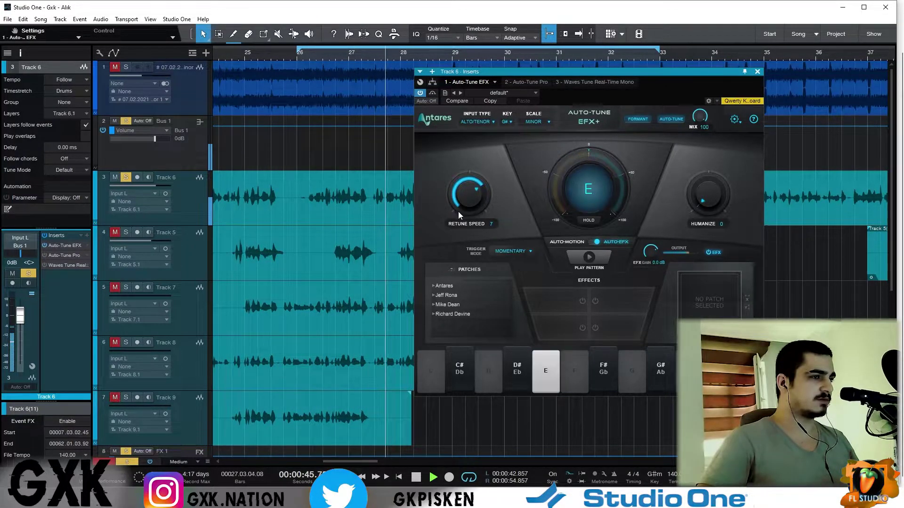
key(space)
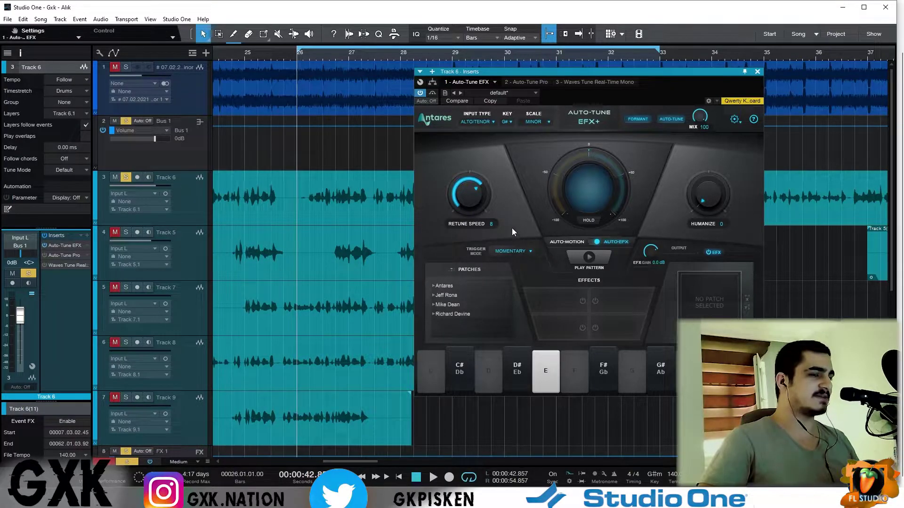
Set the Auto-Tune EFX+ Humanize to 100 while playing the vocal, and close the plug-in window
key(space)
drag(708, 201, 740, 108)
key(space)
click(757, 71)
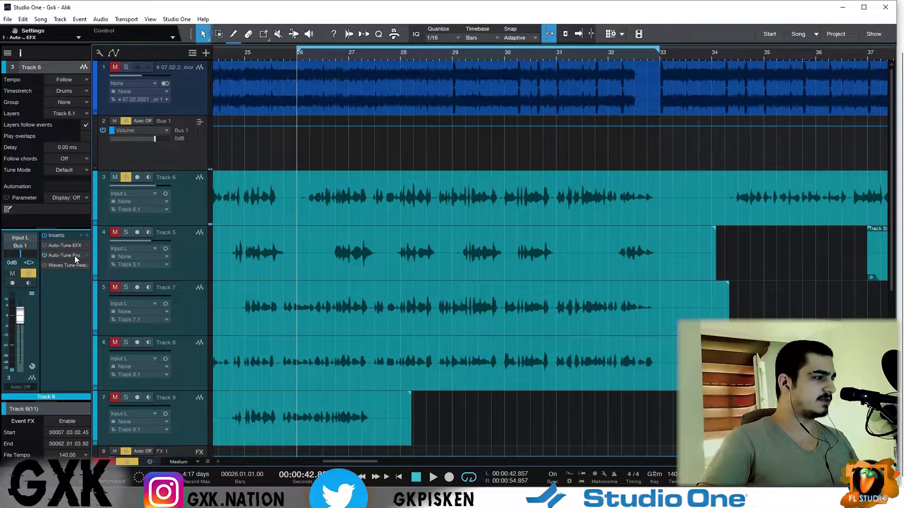
Open Auto-Tune Pro on Track 6 and set the input type to Alto/Tenor, the key to G# and the scale to Minor
key(F11)
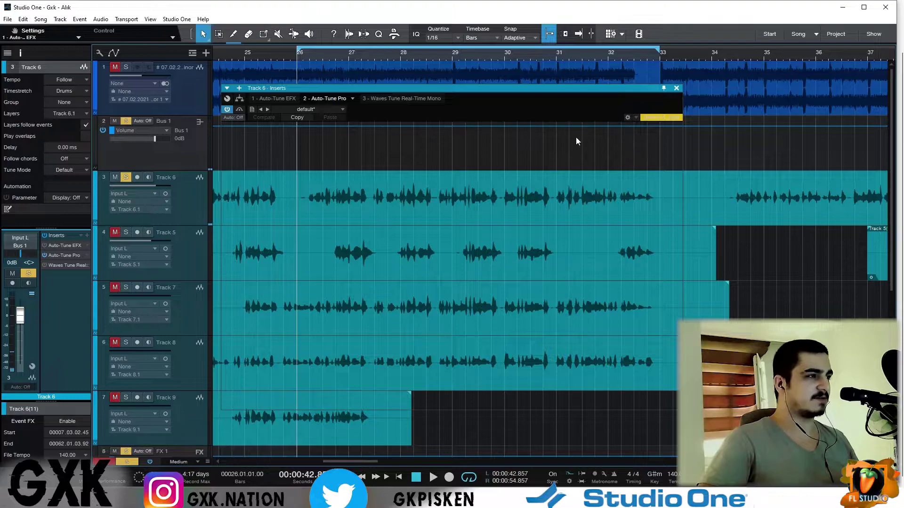
click(335, 140)
click(336, 140)
click(336, 139)
click(342, 139)
click(342, 147)
click(389, 140)
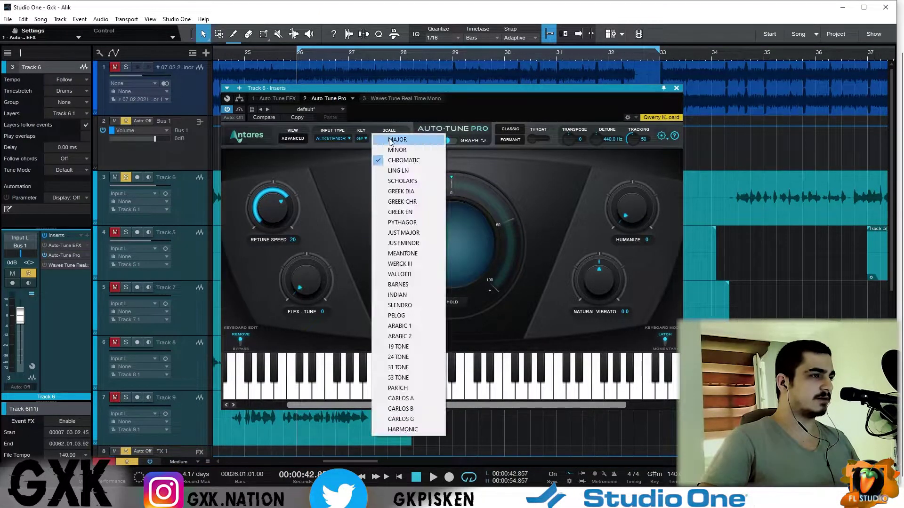
click(390, 141)
Try a shifted Auto-Tune Pro Transpose amount on the playing vocal and reset it to 0
key(space)
drag(572, 136, 566, 193)
double_click(571, 138)
key(space)
key(space)
Turn on Formant in Auto-Tune Pro and audition the vocal with Throat values of 113 and 111
click(509, 140)
drag(533, 139, 549, 160)
key(space)
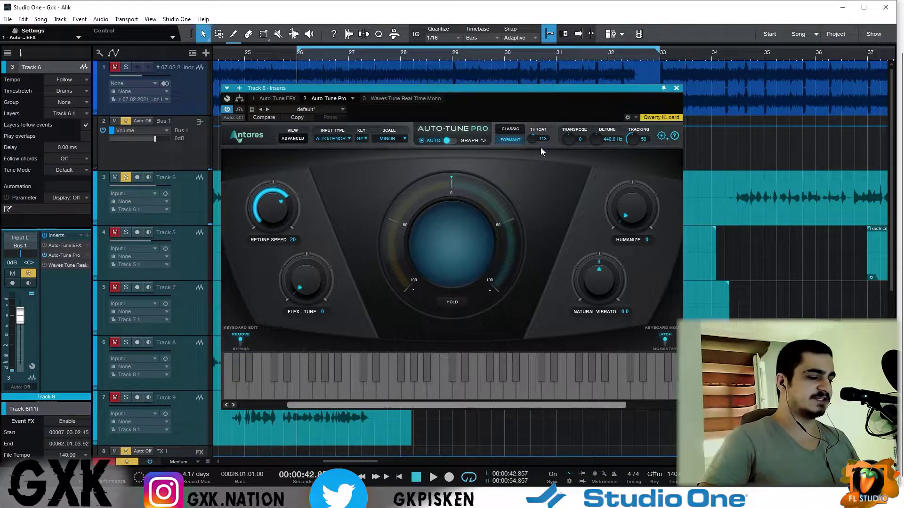
key(space)
mouse_move(533, 150)
mouse_down()
mouse_move(543, 107)
mouse_move(522, 155)
mouse_move(523, 135)
mouse_up()
key(space)
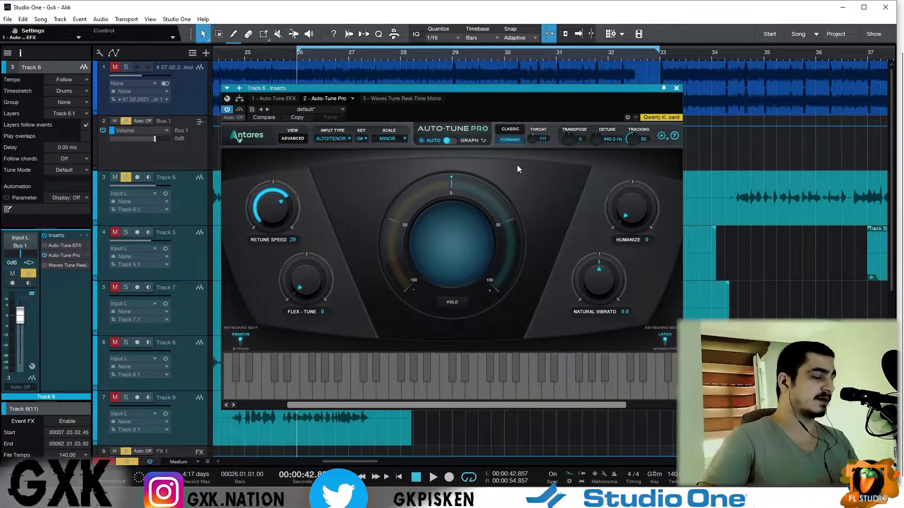
Turn off Formant and audition the vocal with Classic mode on and off, leaving Classic off
key(space)
click(511, 140)
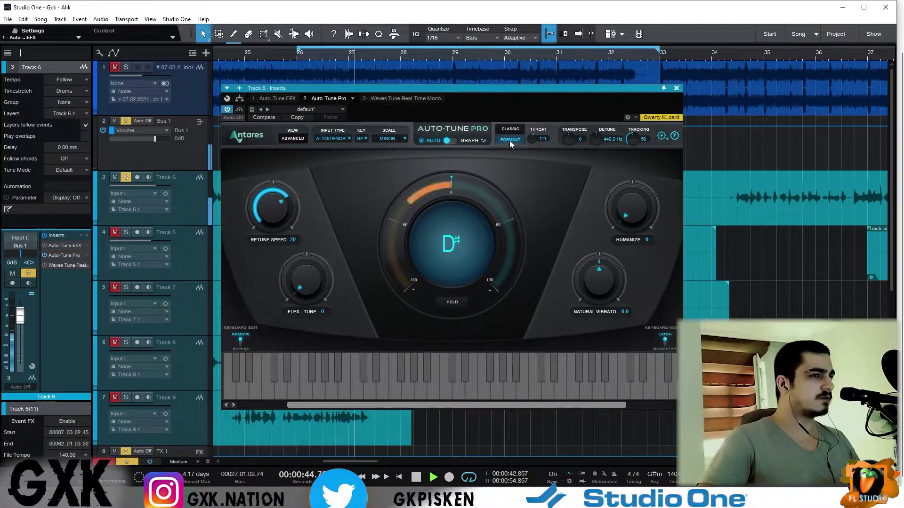
click(511, 130)
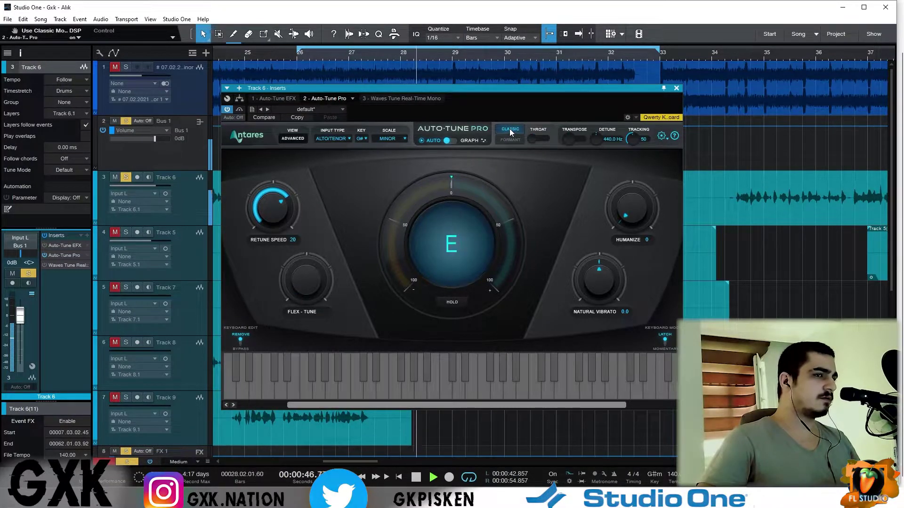
click(510, 129)
key(space)
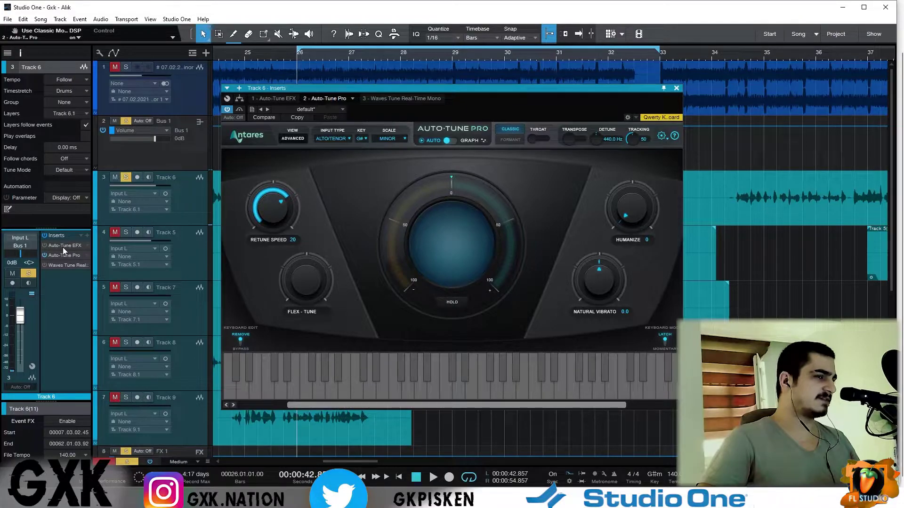
click(511, 131)
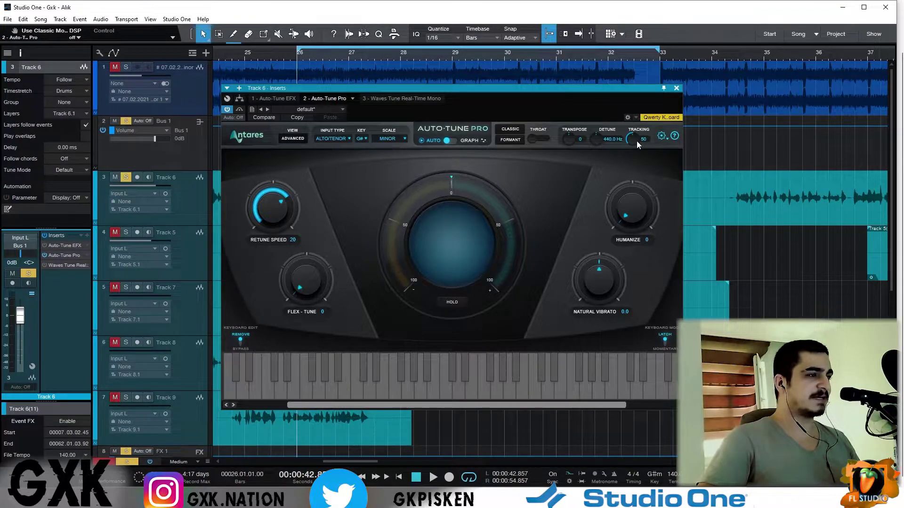
Set the Auto-Tune Pro Retune Speed to 0 and audition the vocal with Tracking values of 1, 100 and 69
drag(269, 217, 295, 128)
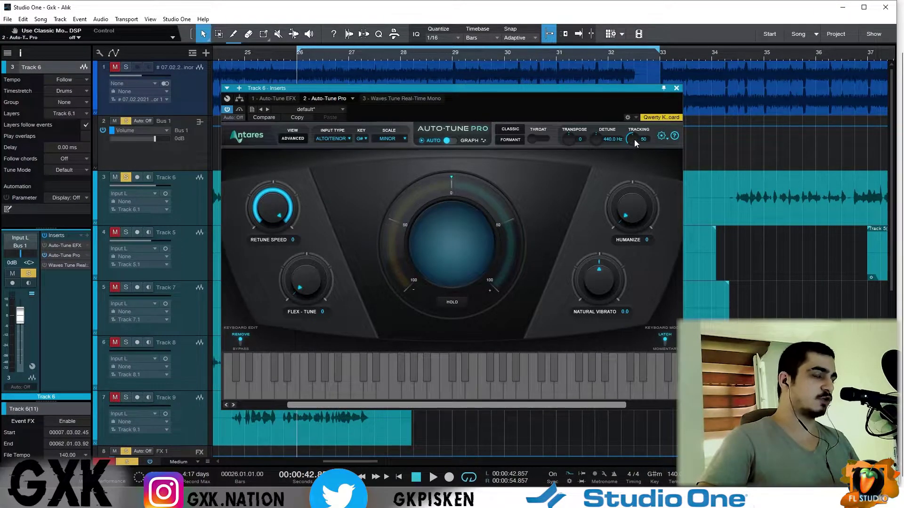
drag(634, 140, 619, 200)
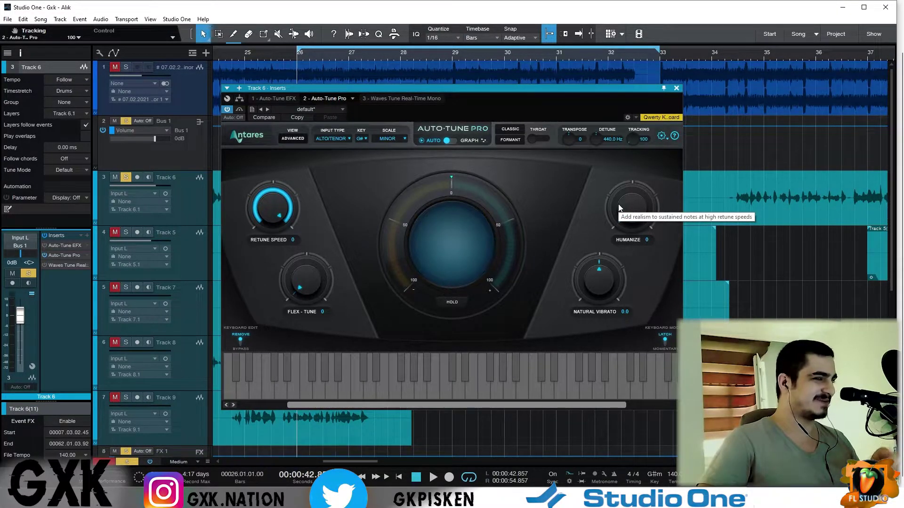
scroll(633, 141, down, 9)
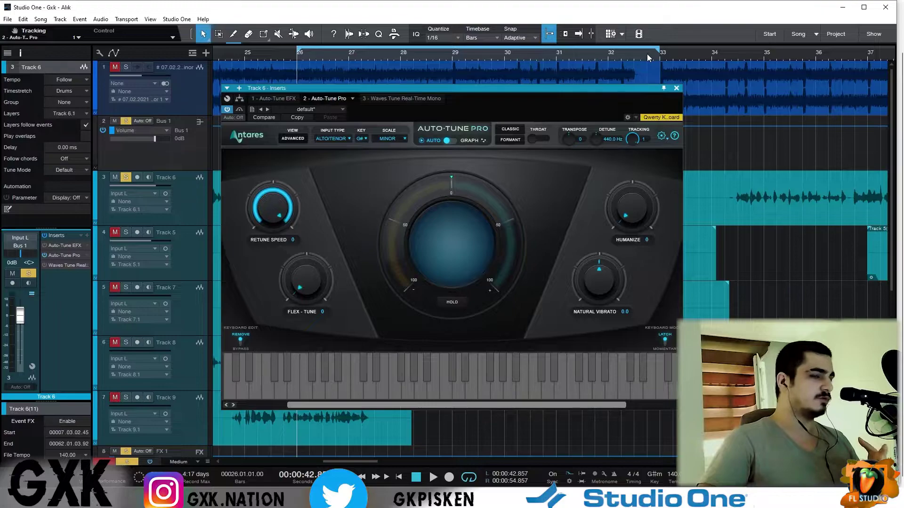
key(space)
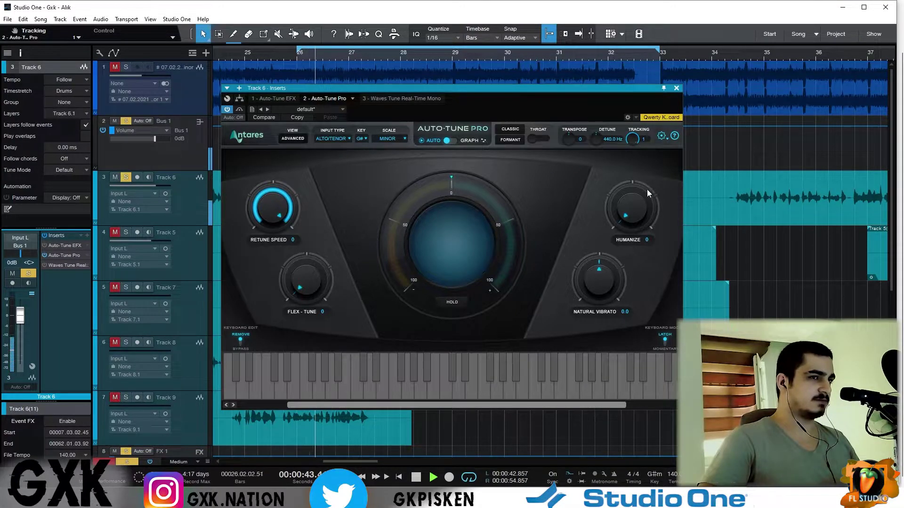
drag(635, 139, 611, 264)
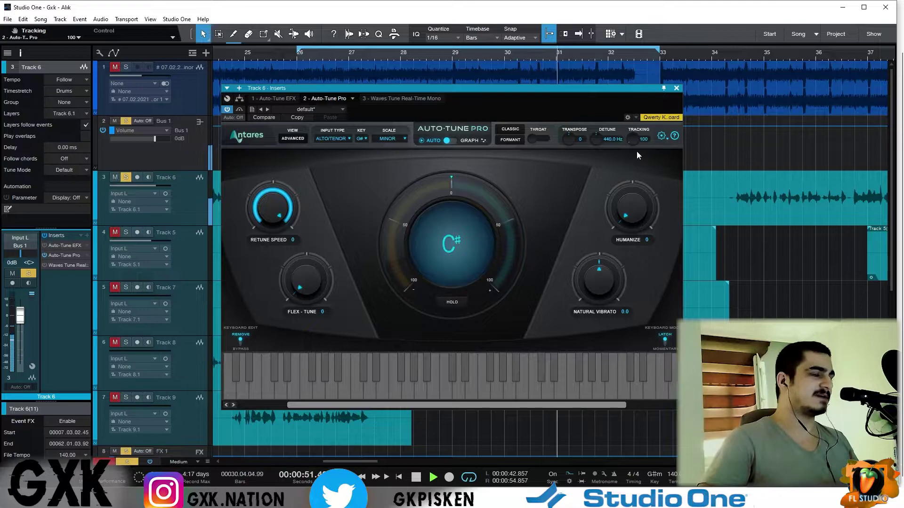
drag(631, 139, 647, 56)
key(space)
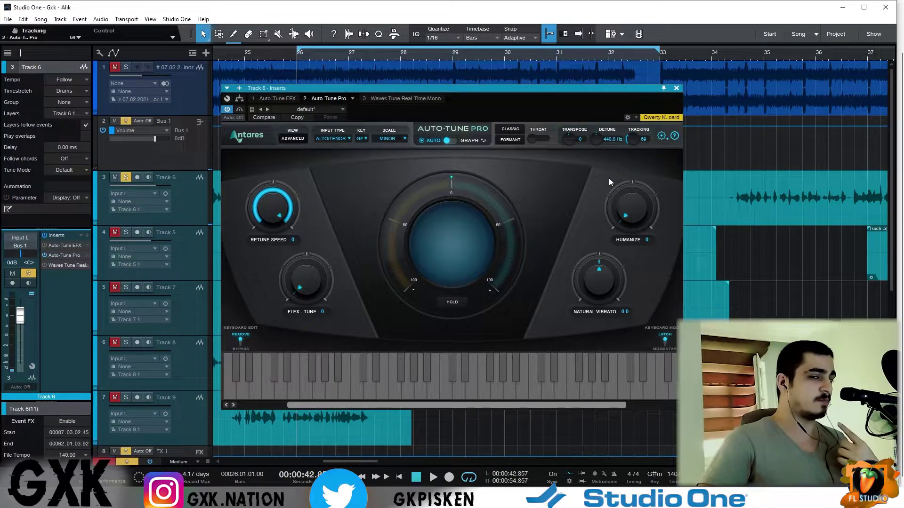
Set Tracking to 84 and Retune Speed to 9 in Auto-Tune Pro while playing the vocal
key(space)
drag(632, 145, 627, 152)
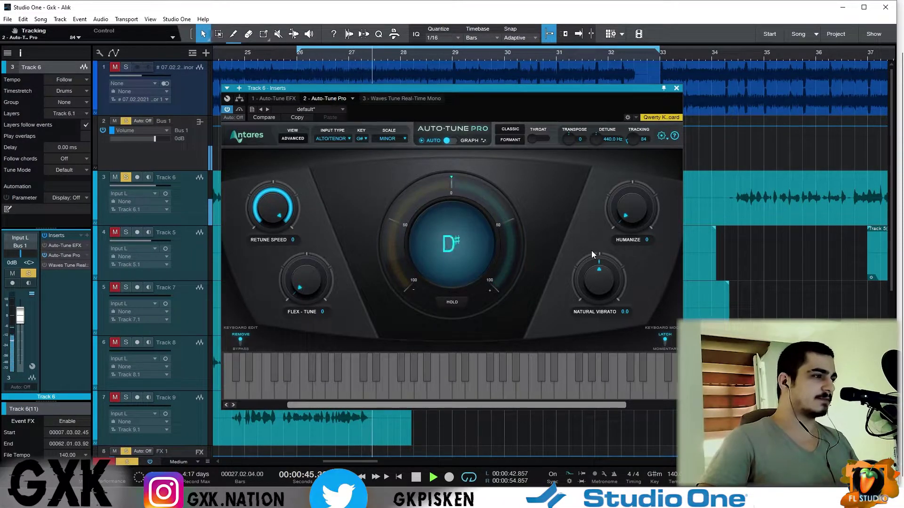
drag(281, 202, 272, 207)
key(space)
Try Humanize at 24 and Retune Speed at 49, and settle on Retune Speed 27 and Humanize 5
key(space)
mouse_move(631, 213)
mouse_down()
mouse_move(657, 157)
mouse_move(628, 216)
mouse_move(636, 224)
mouse_up()
key(space)
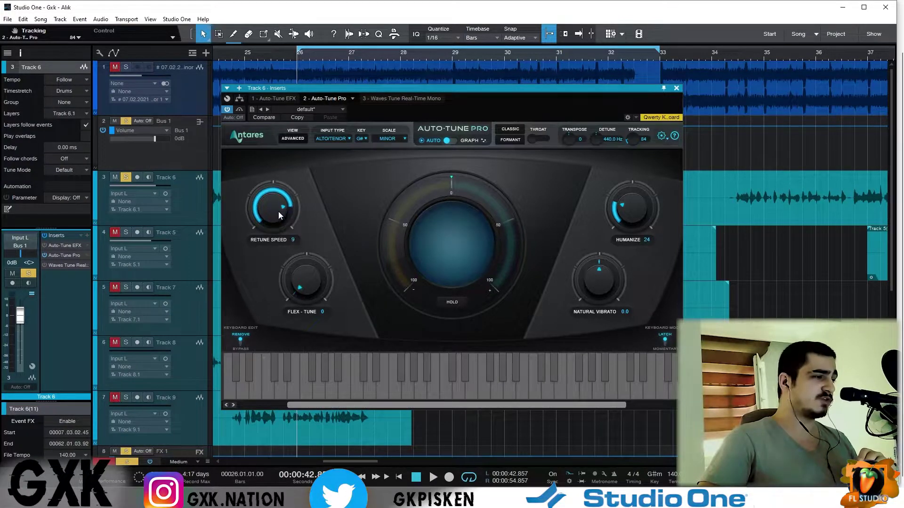
drag(275, 227, 275, 240)
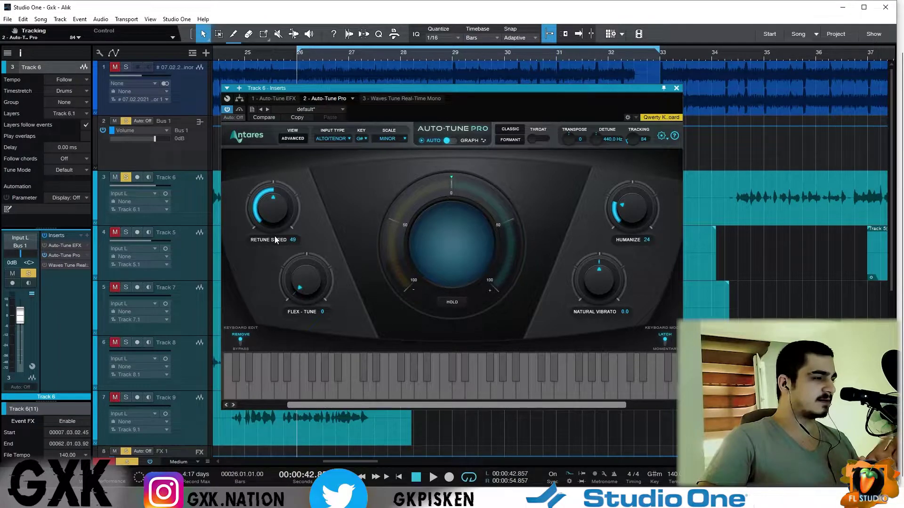
drag(281, 243, 285, 234)
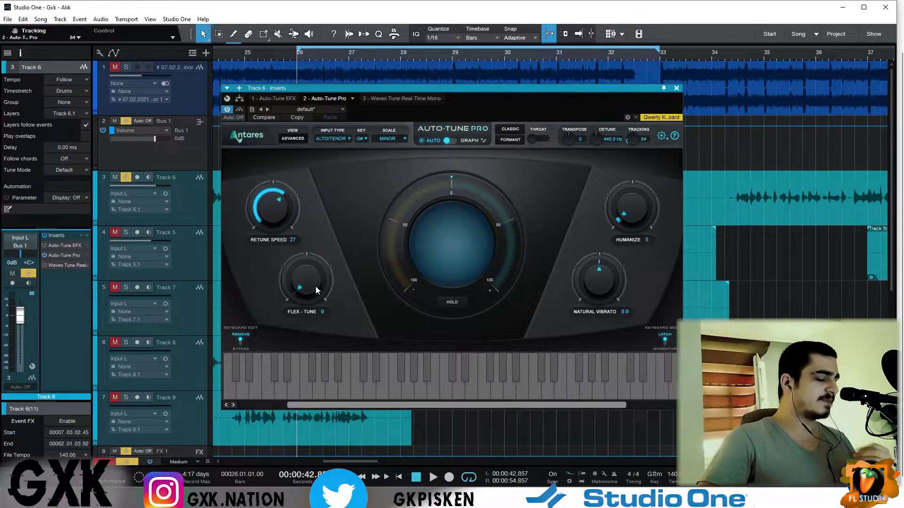
Audition the vocal with the Auto-Tune Pro Flex-Tune at 100, and reduce it to 11
drag(309, 290, 314, 275)
key(space)
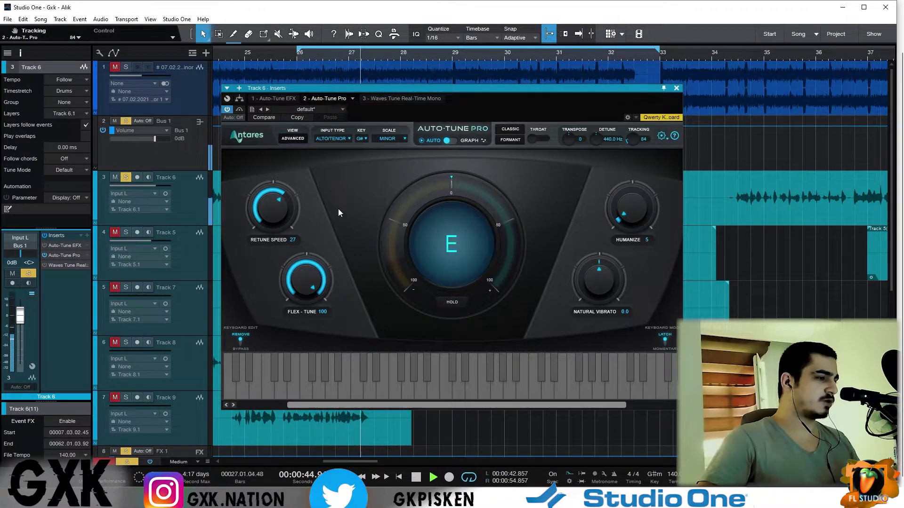
drag(338, 208, 311, 280)
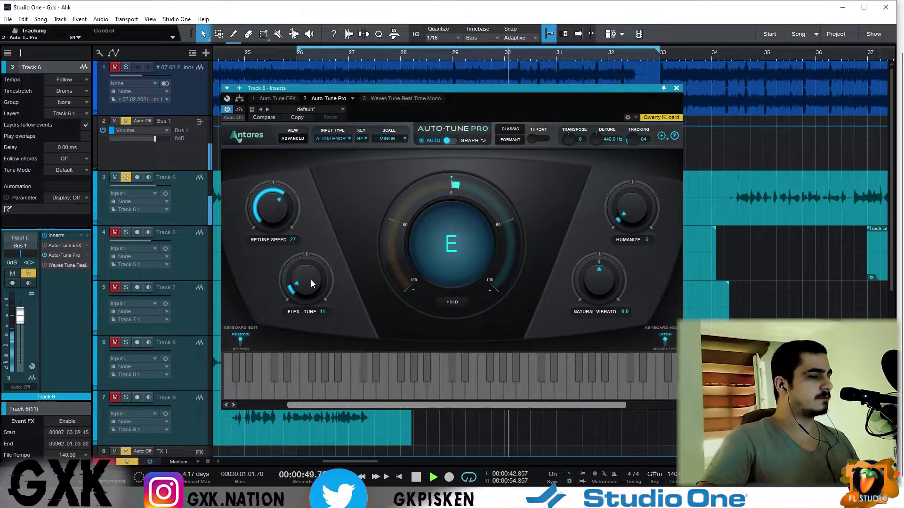
Compare the vocal with Auto-Tune Pro bypassed and active, soloing Track 1 alongside it, and stop playback
click(242, 108)
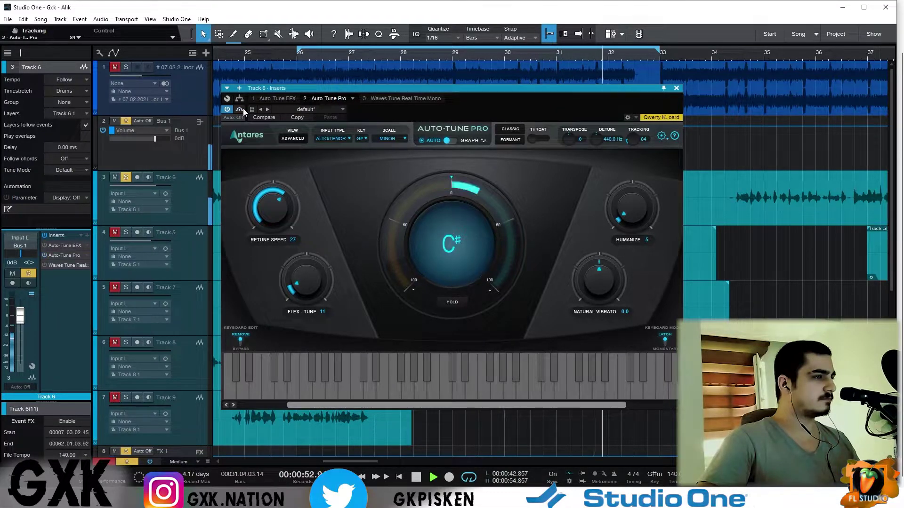
click(243, 110)
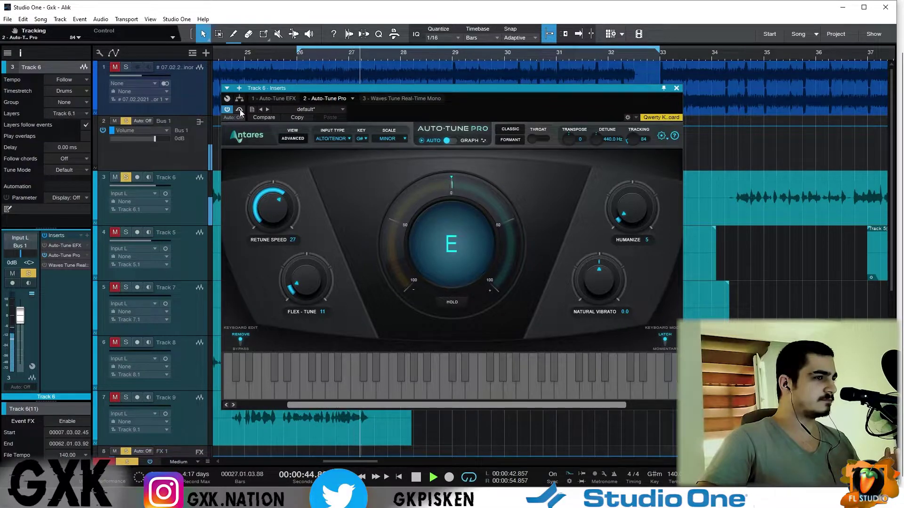
click(126, 67)
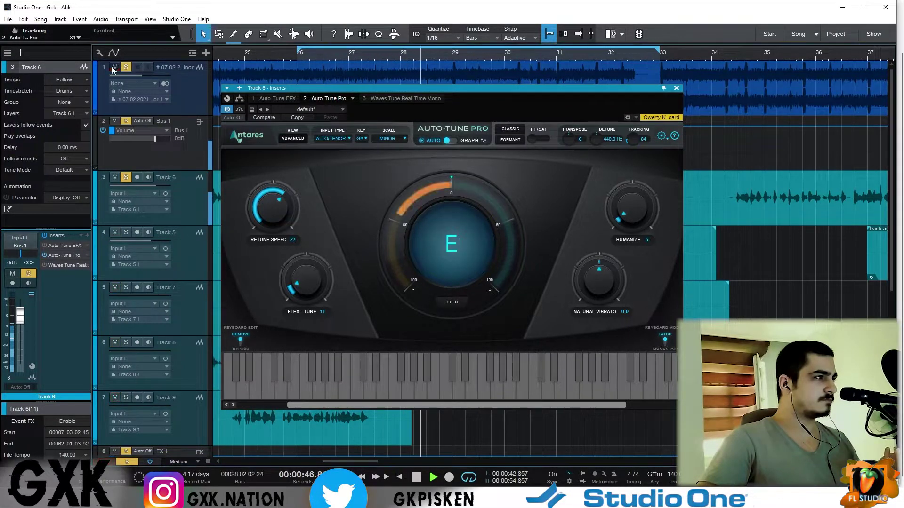
click(240, 110)
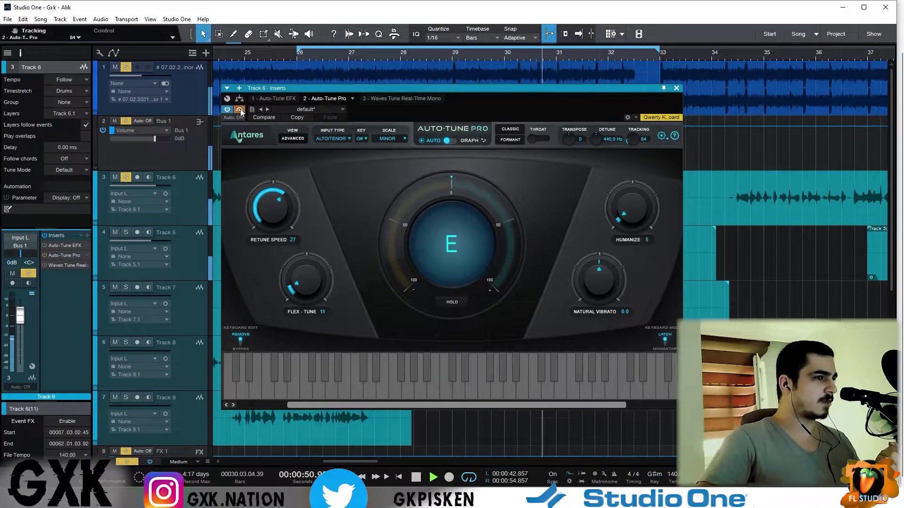
click(240, 109)
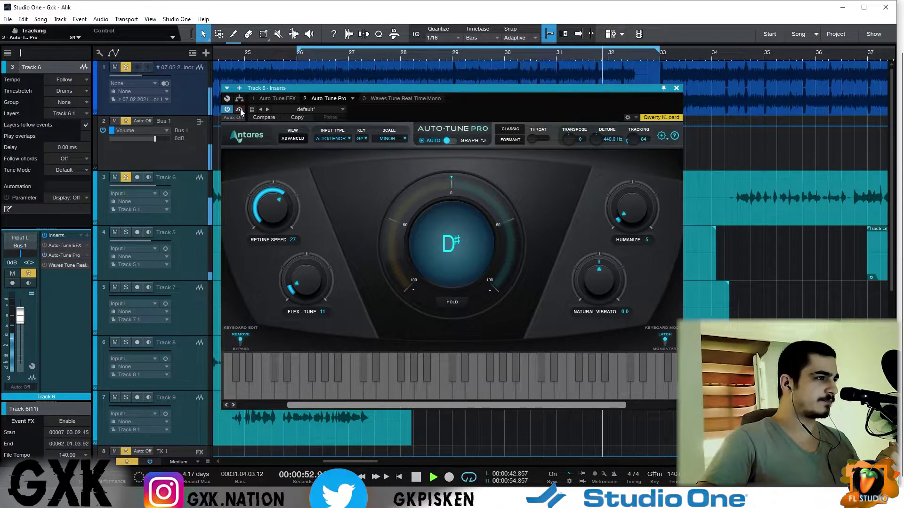
key(space)
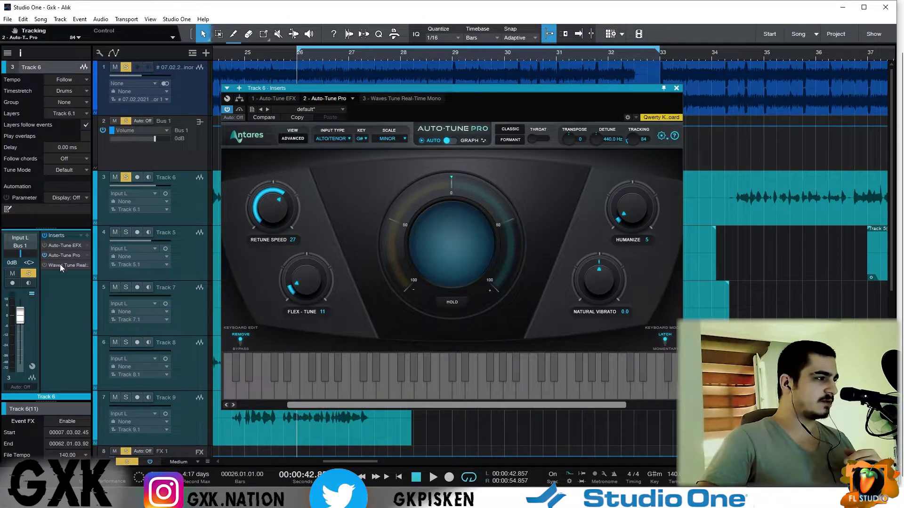
Review the Auto-Tune EFX+ controls on Track 6 and return to Auto-Tune Pro
click(58, 245)
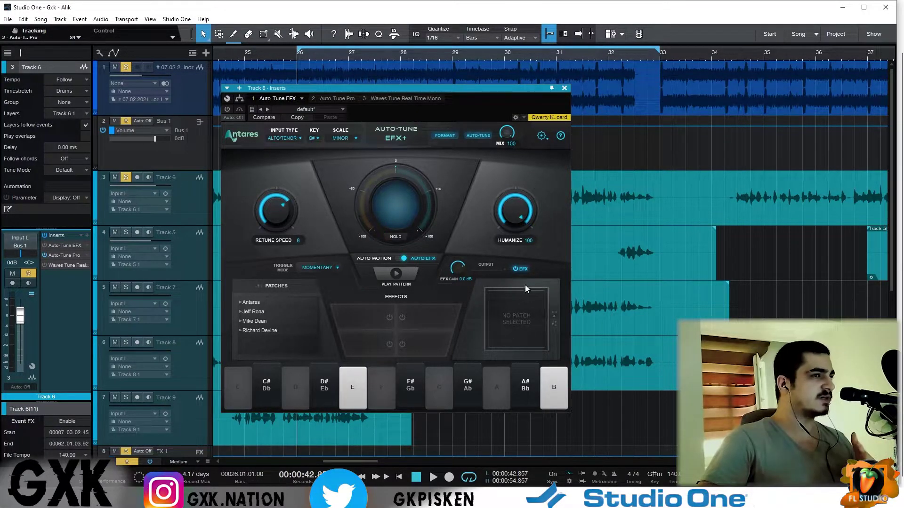
click(67, 257)
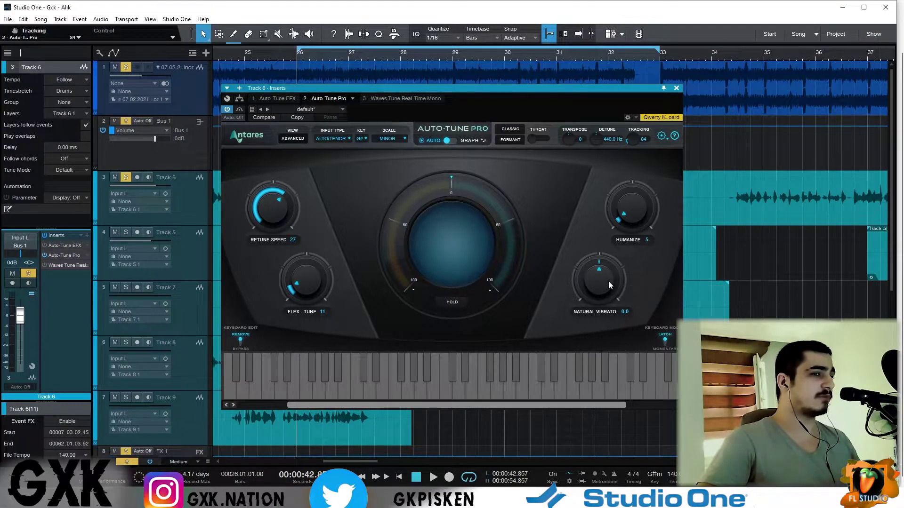
Set Retune Speed, Flex-Tune and Humanize to 0 and try Natural Vibrato at -10.0, 12.0 and -3.6 during playback
key(space)
drag(606, 286, 611, 199)
drag(279, 219, 281, 182)
drag(309, 283, 328, 365)
drag(624, 214, 583, 341)
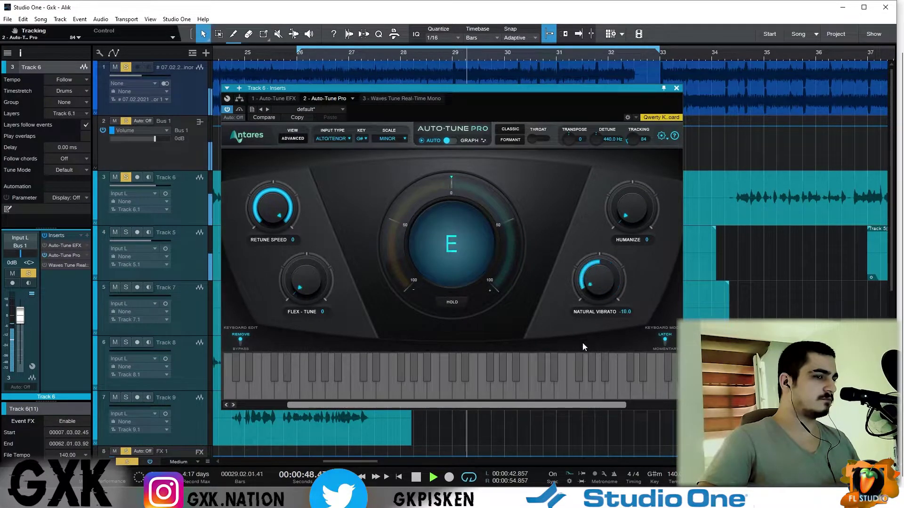
drag(600, 288, 625, 196)
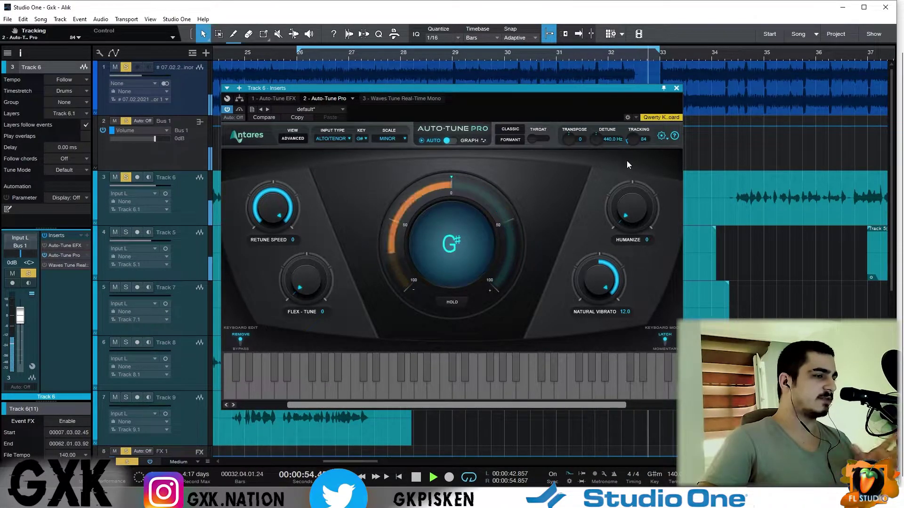
drag(600, 278, 603, 343)
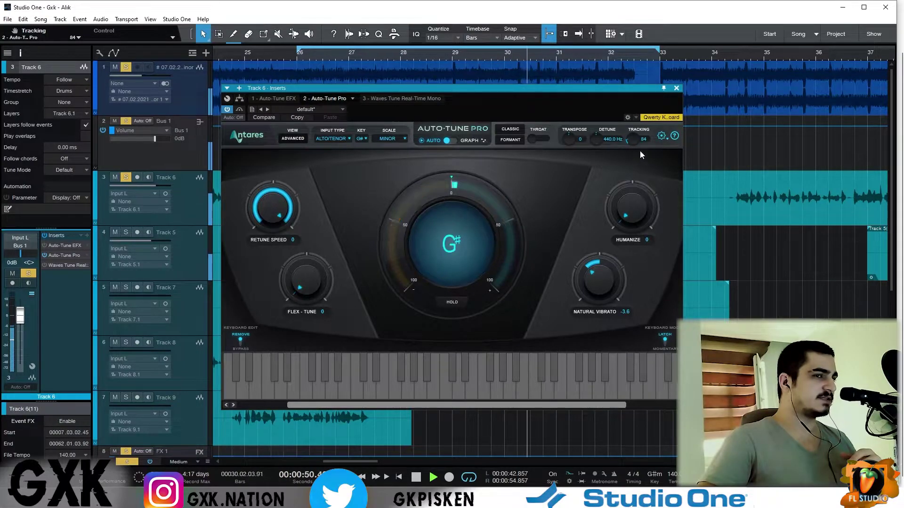
Try Auto-Tune Pro Tracking at 45 and set it to 70, with Humanize at 28 and Retune Speed at 24
scroll(634, 143, up, 8)
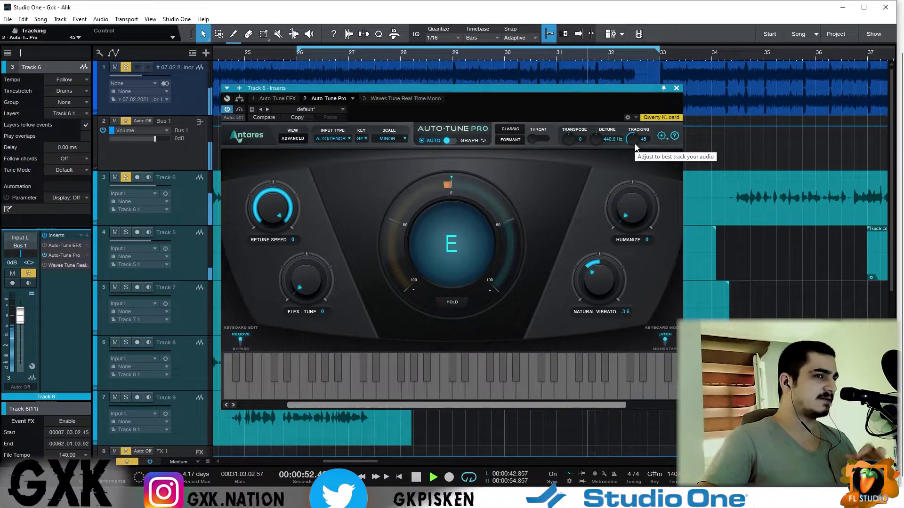
drag(634, 143, 627, 160)
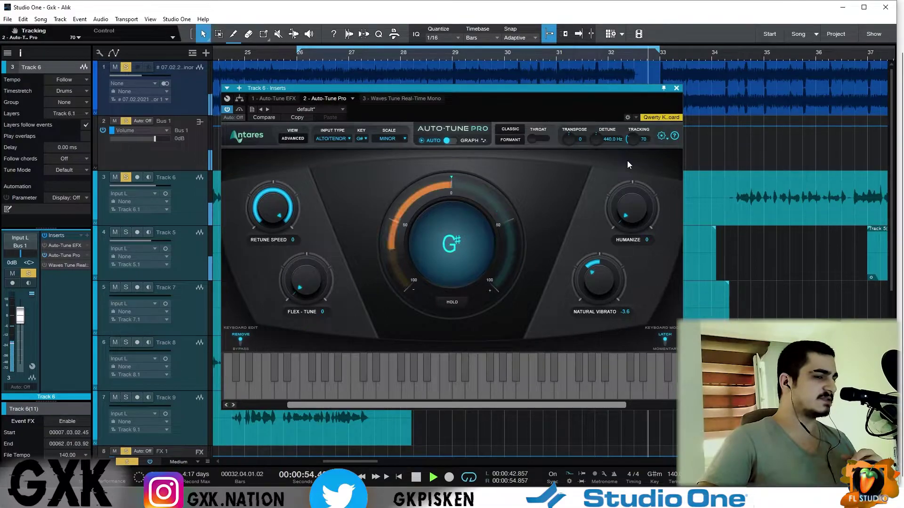
drag(648, 224, 640, 199)
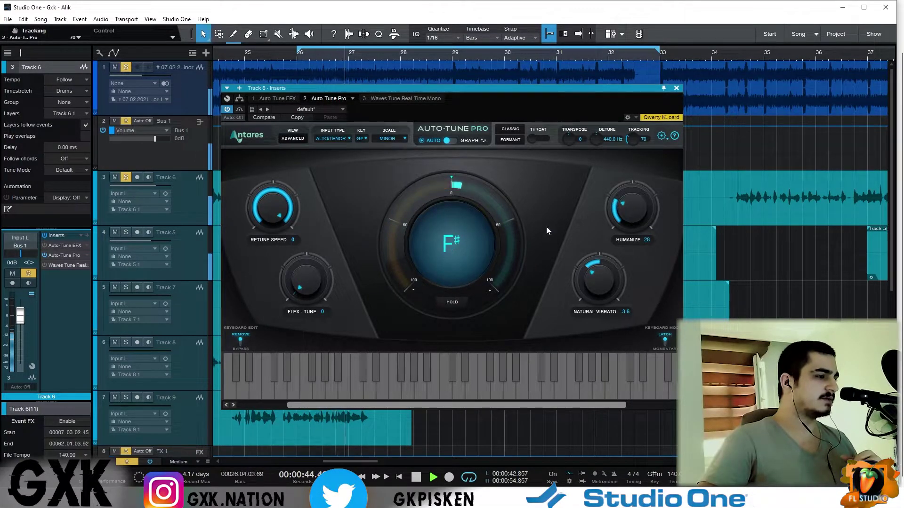
drag(276, 217, 261, 213)
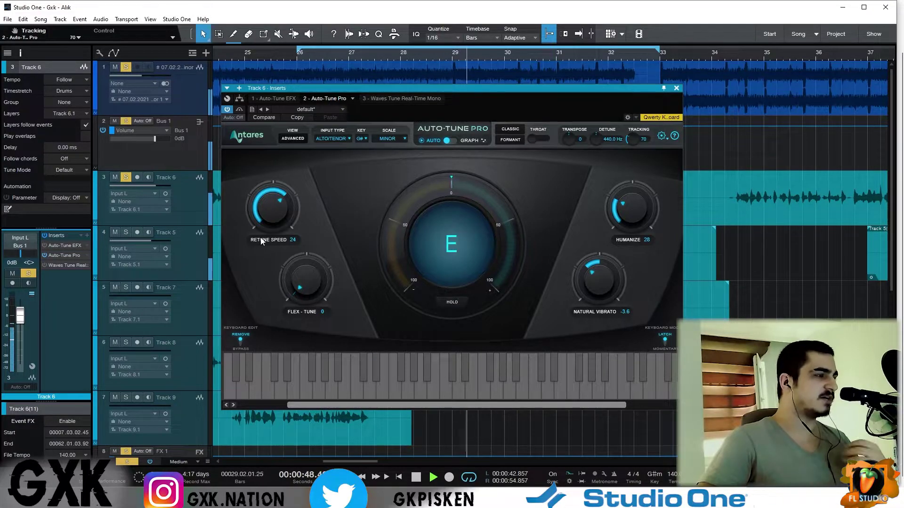
Return to the Auto-Tune Pro insert on Track 6 and compare the playing vocal with the plug-in bypassed
click(239, 99)
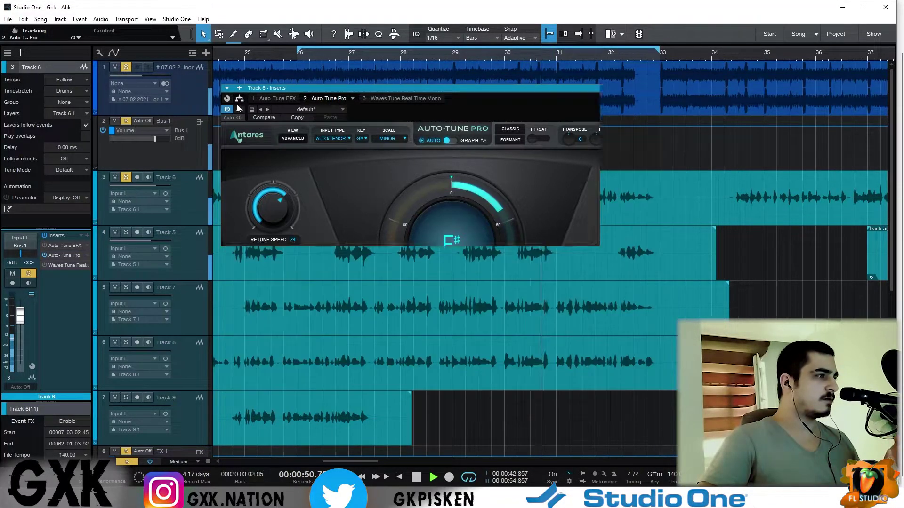
click(63, 259)
click(239, 109)
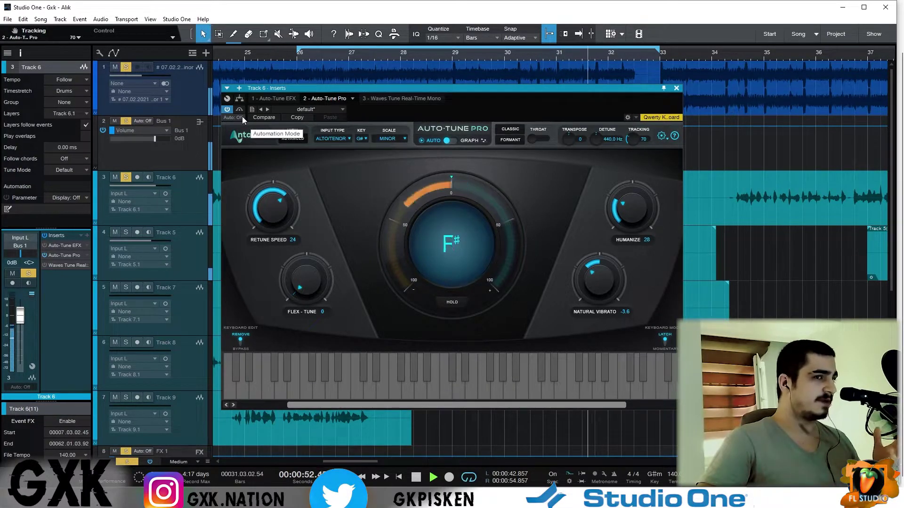
Set the Auto-Tune Pro Retune Speed and Humanize to 0 and Natural Vibrato to 3.7 during playback
drag(258, 205, 286, 100)
drag(594, 300, 614, 268)
drag(653, 207, 638, 214)
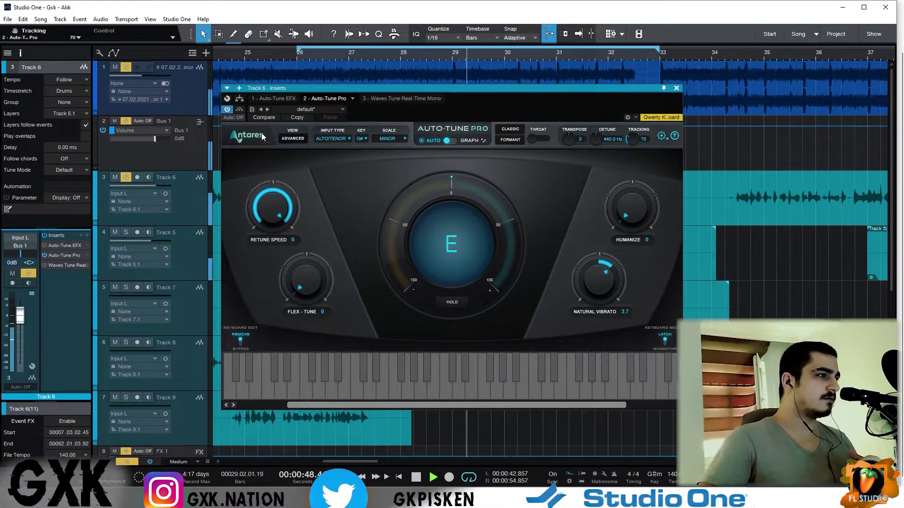
Bypass Auto-Tune Pro, stop playback, and switch the Track 6 correction to Waves Tune Real-Time Mono
click(244, 112)
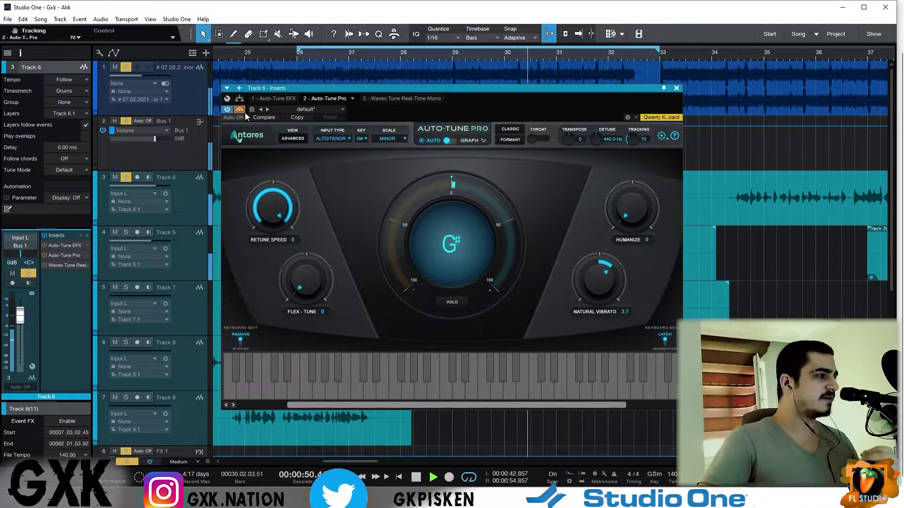
click(676, 88)
key(space)
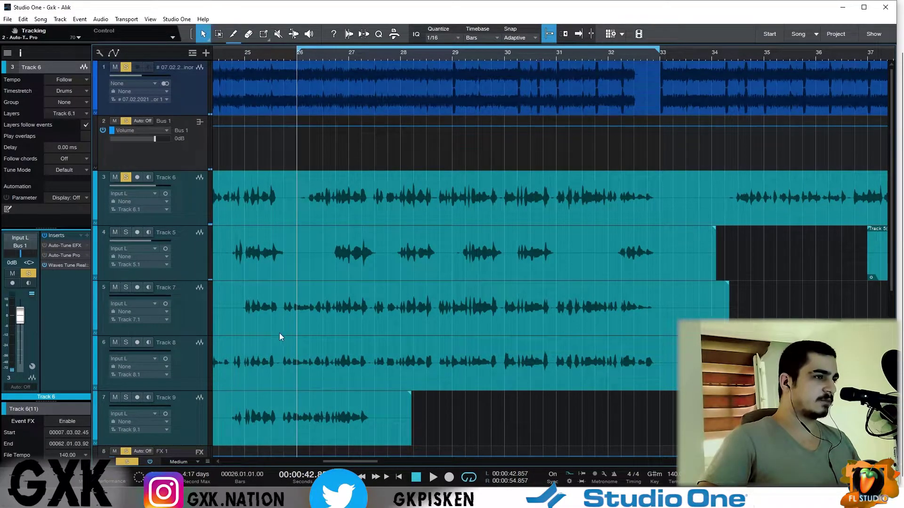
click(68, 265)
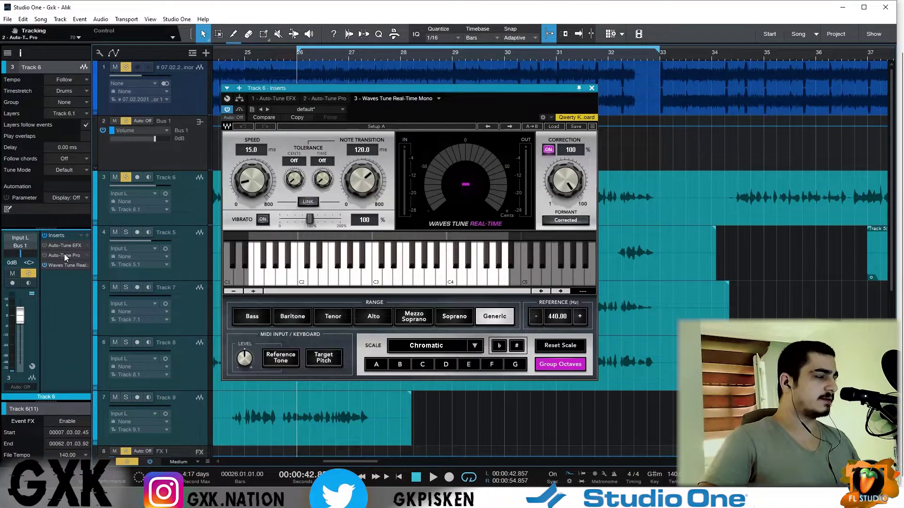
Review the Auto-Tune Pro options, such as Auto Scroll, Snap to Note and Show Lanes in Main Graph
click(64, 255)
click(663, 136)
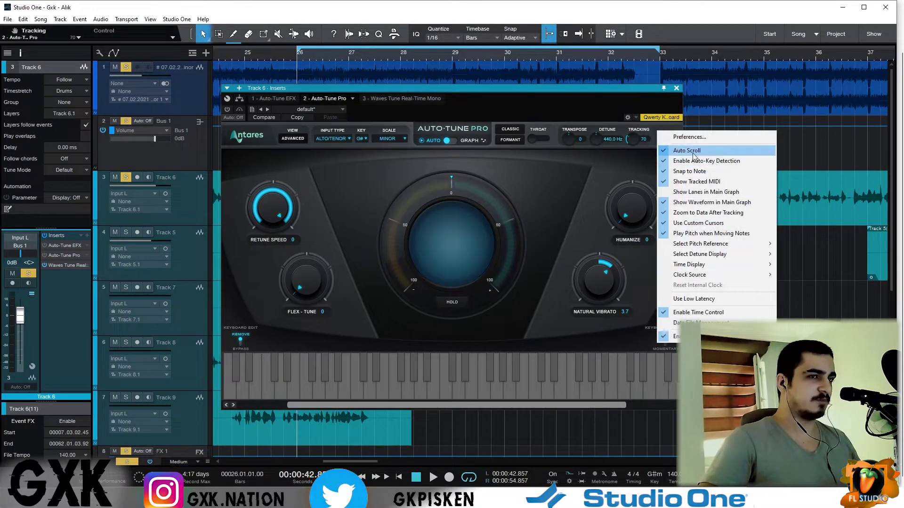
click(707, 192)
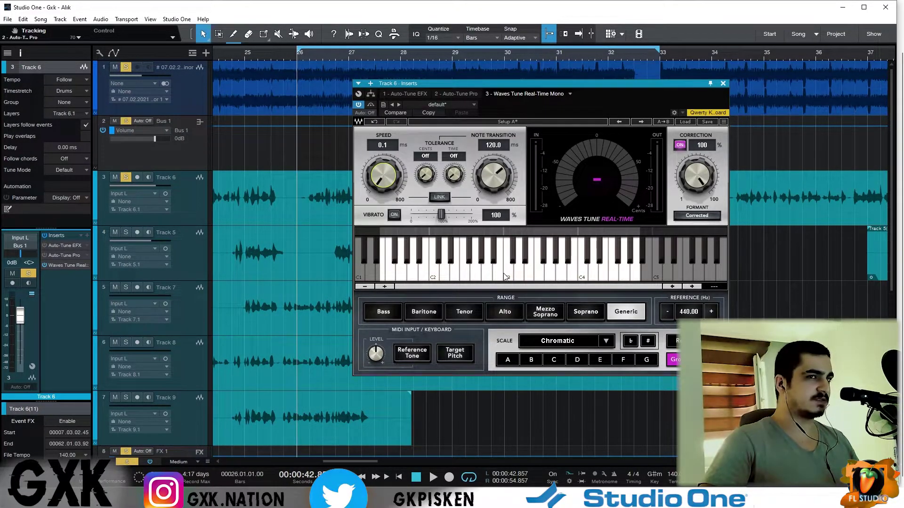
Set Waves Tune Real-Time to Bass range, G# Natural Minor and linked 0.1 ms Speed and Note Transition, and audition the vocal
click(61, 270)
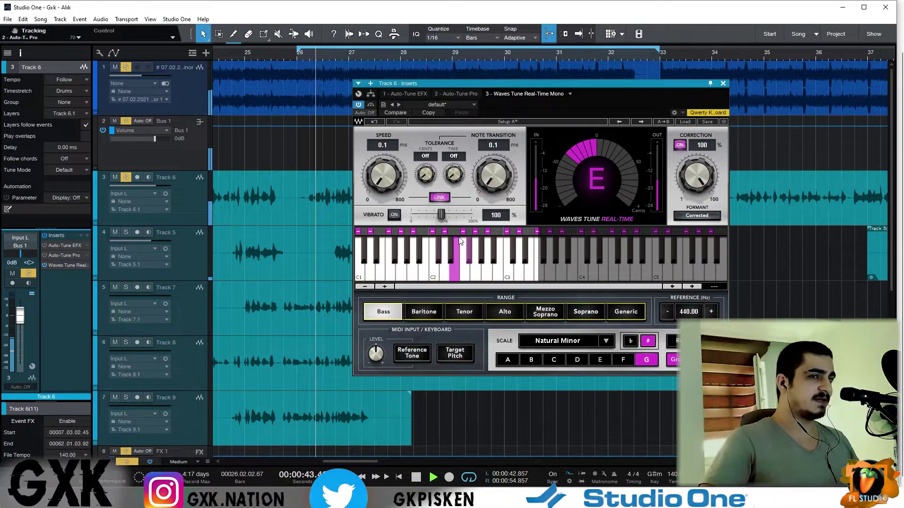
key(space)
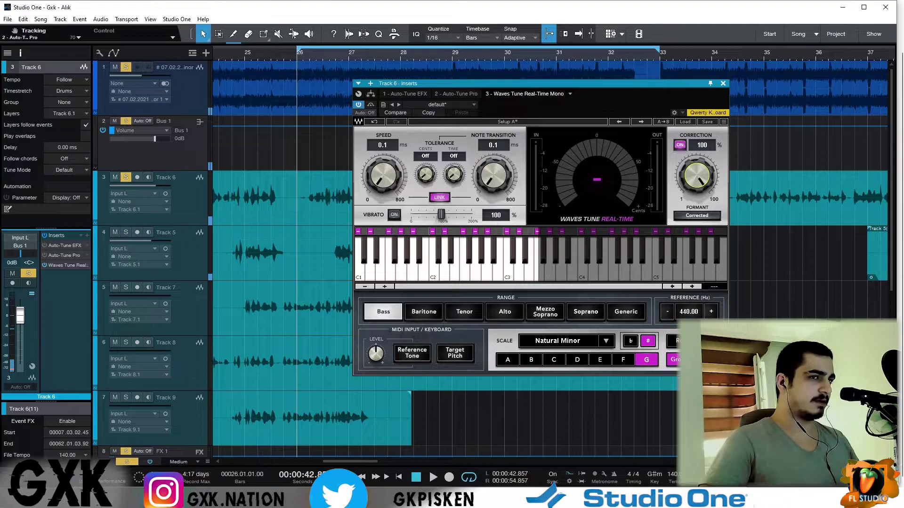
drag(691, 173, 691, 220)
key(space)
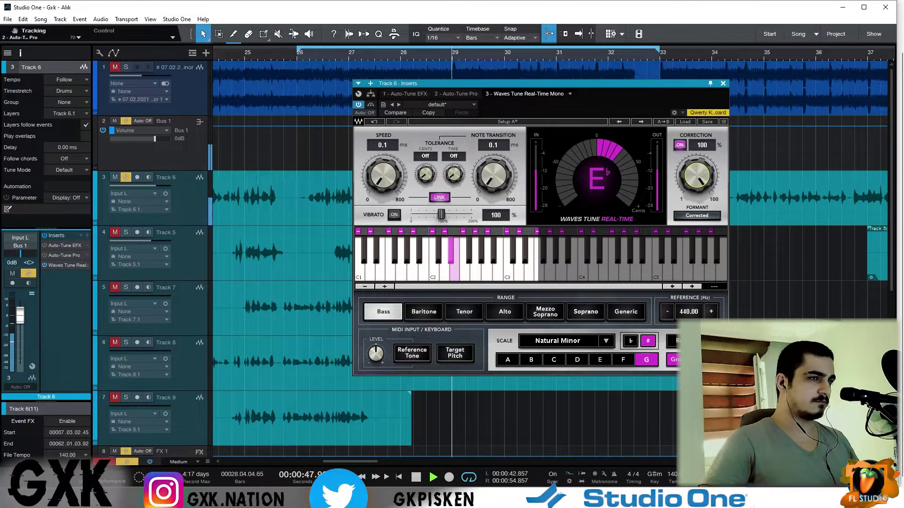
key(space)
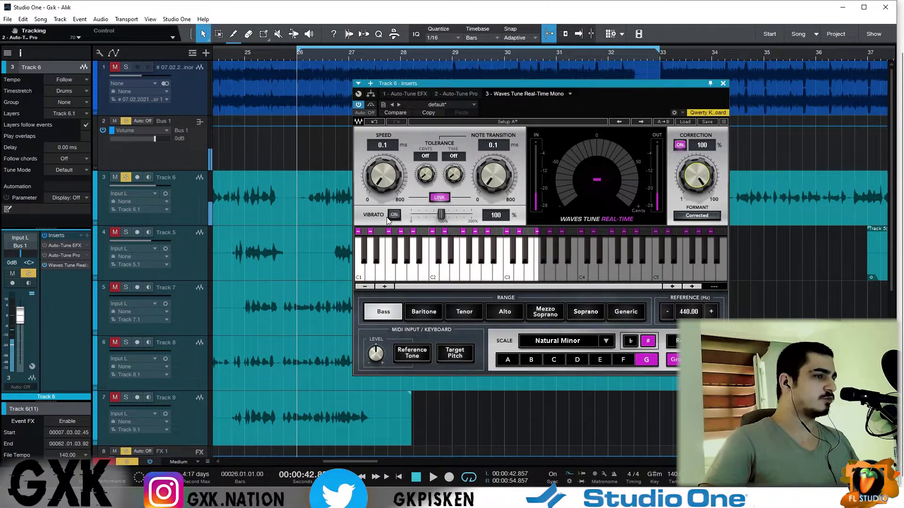
Enable Vibrato in Waves Tune Real-Time, try it at 200%, and set it to 64% during playback
click(393, 215)
mouse_move(441, 215)
mouse_down()
mouse_move(470, 214)
mouse_move(444, 215)
mouse_up()
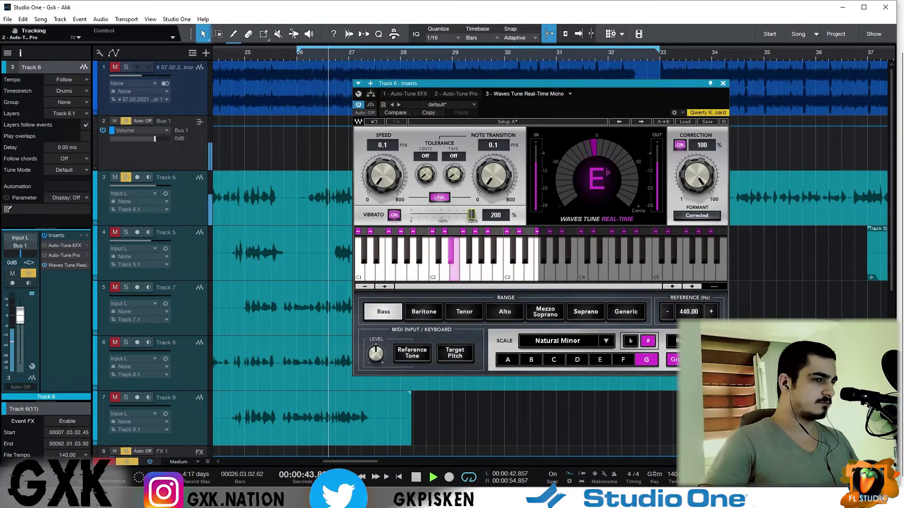
drag(471, 215, 430, 214)
Set the linked Speed and Note Transition to 10.1 ms, toggle the link off and on, and stop playback
mouse_move(383, 176)
mouse_down()
mouse_move(428, 194)
mouse_move(386, 175)
mouse_up()
click(434, 196)
click(435, 196)
key(space)
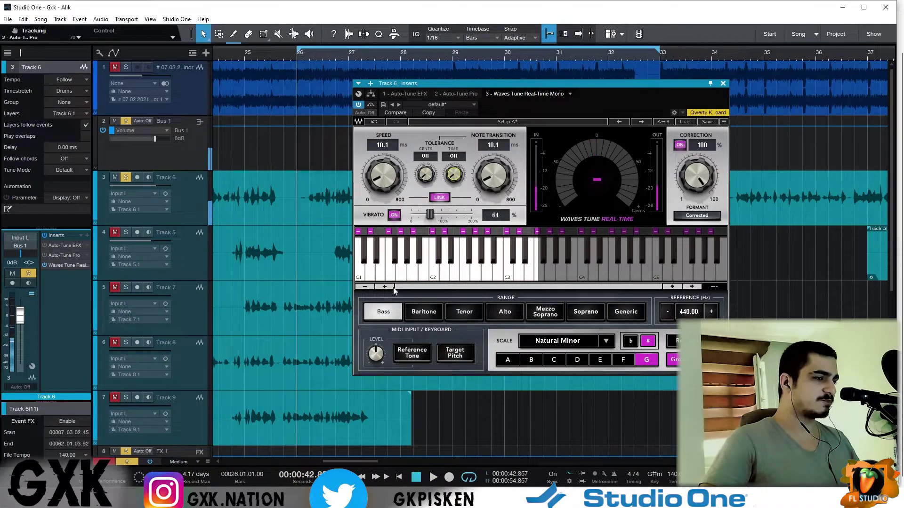
Audition the vocal with the Bass, Alto, Mezzo Soprano and Soprano ranges, and return to Bass
key(space)
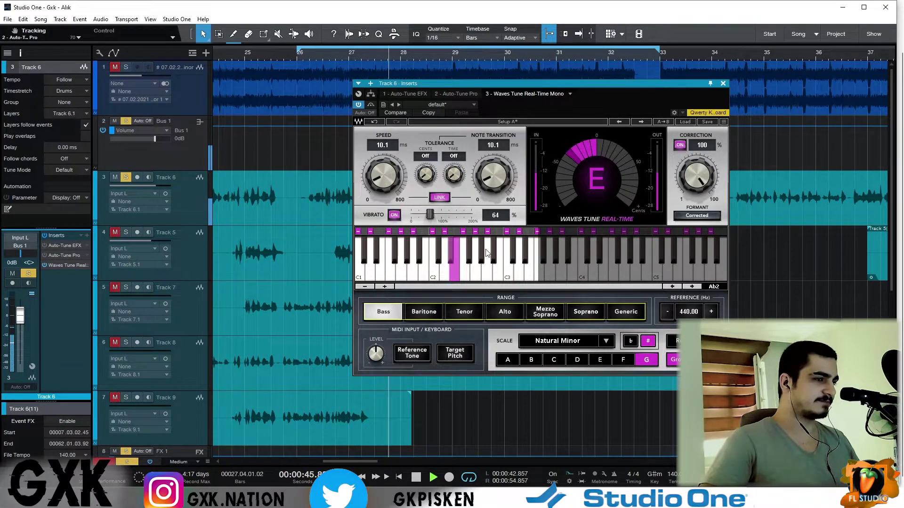
key(space)
click(504, 312)
key(space)
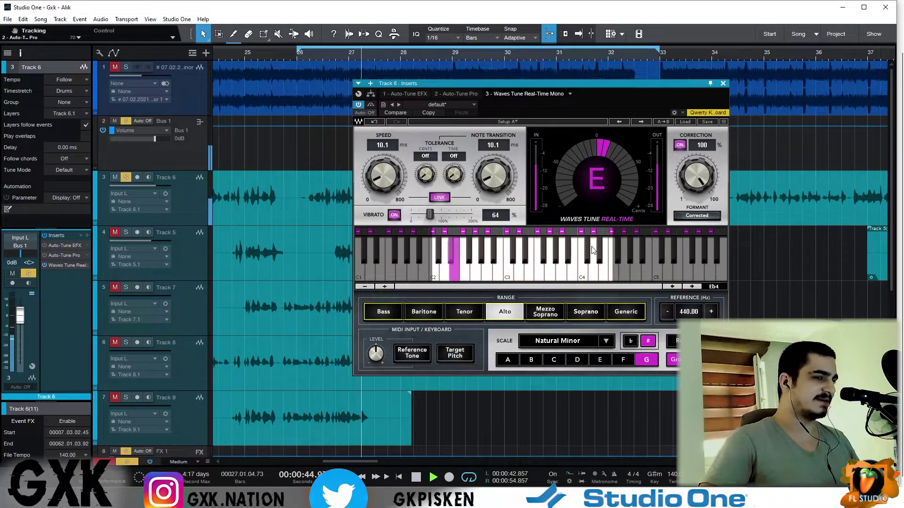
click(546, 314)
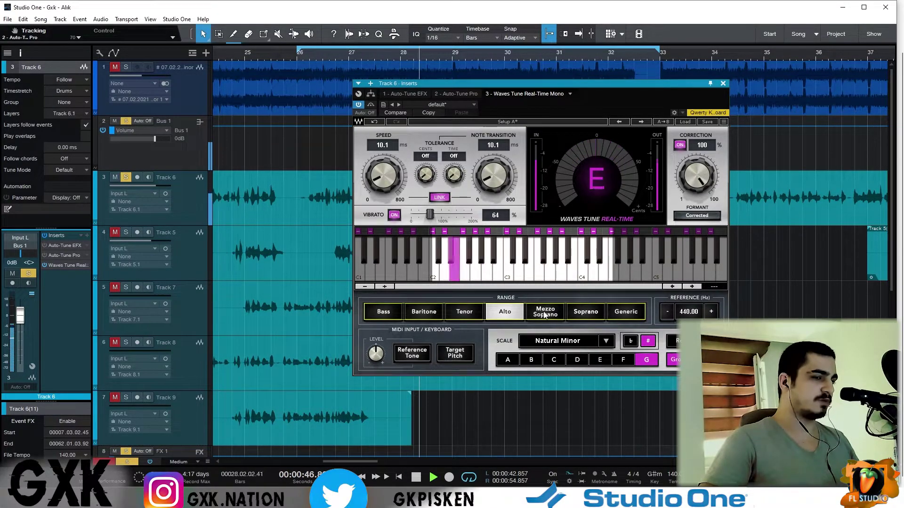
click(586, 312)
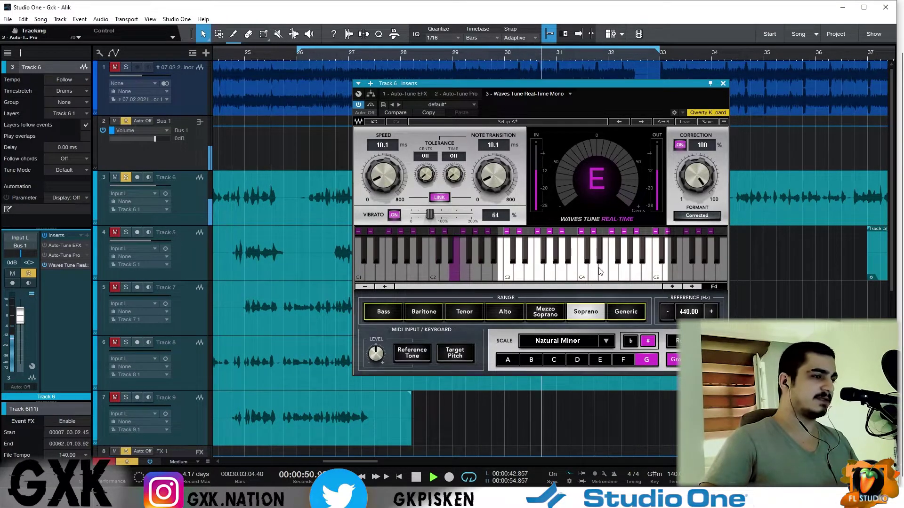
click(400, 313)
key(space)
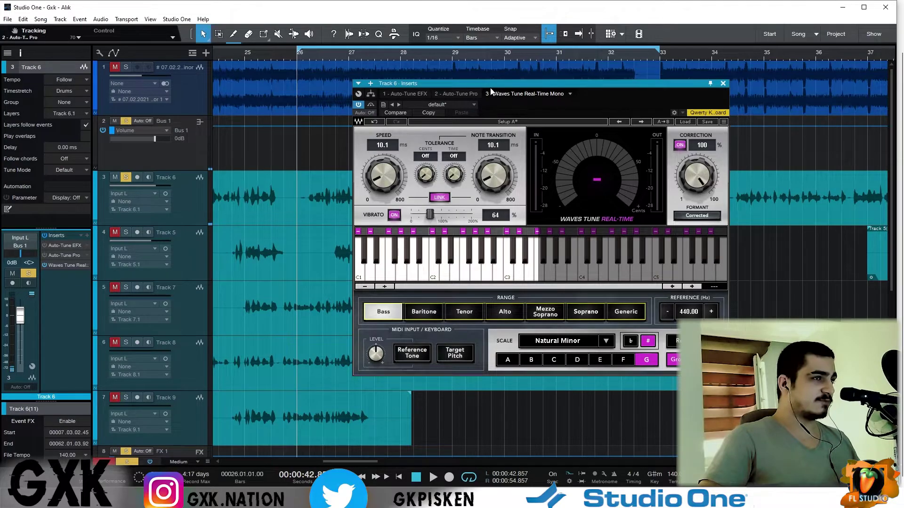
Reposition the Waves Tune Real-Time window and play the vocal to examine the notes on its keyboard
drag(482, 81, 460, 116)
key(space)
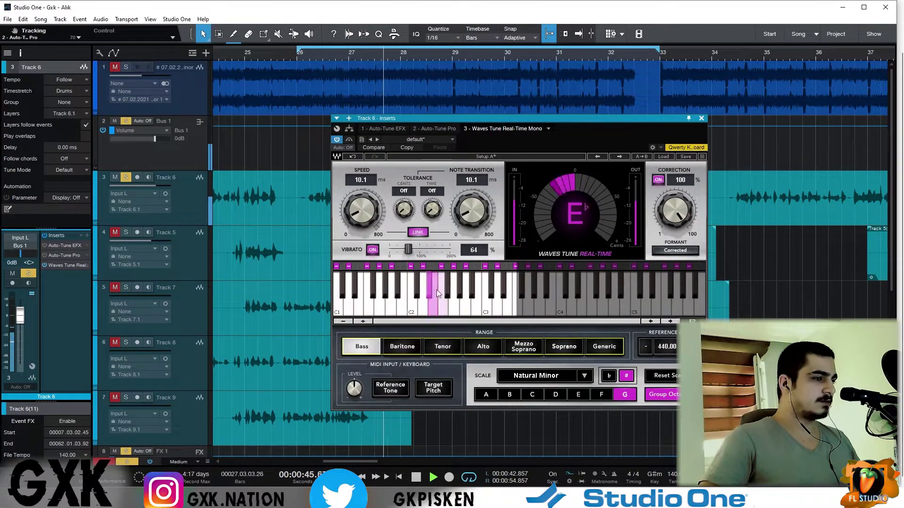
key(space)
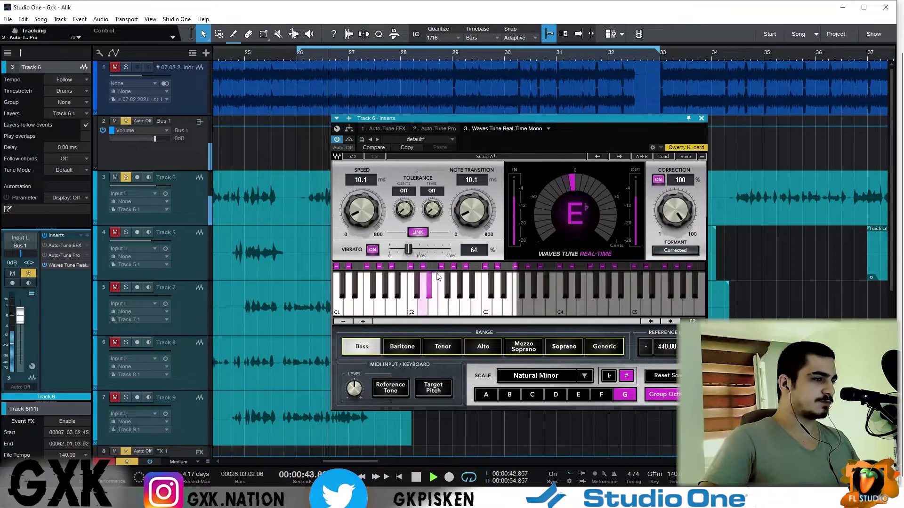
key(space)
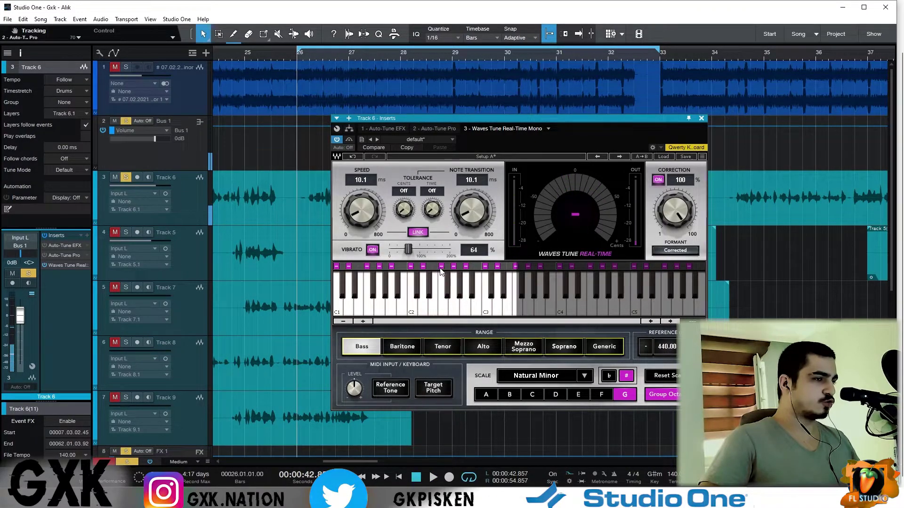
Mark the Eb note on the correction keyboard as Illegal, Correct Up and audition the vocal
right_click(430, 270)
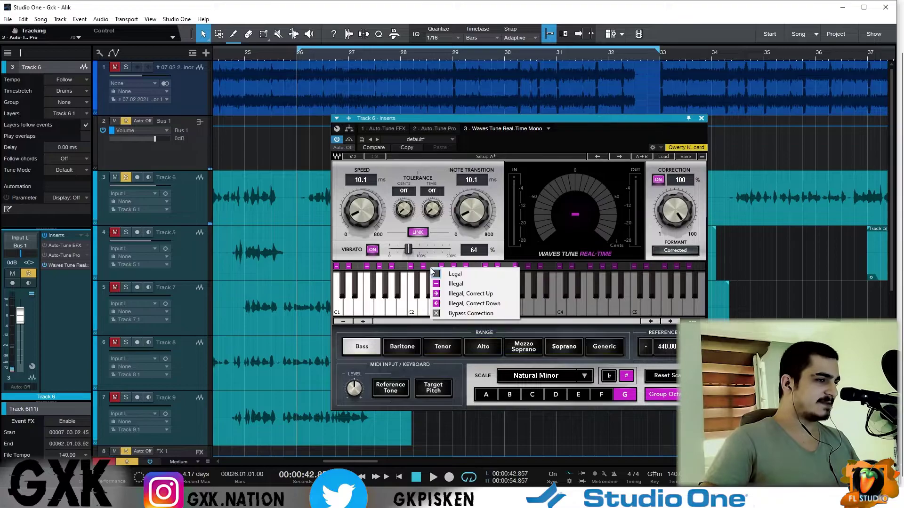
click(434, 287)
key(space)
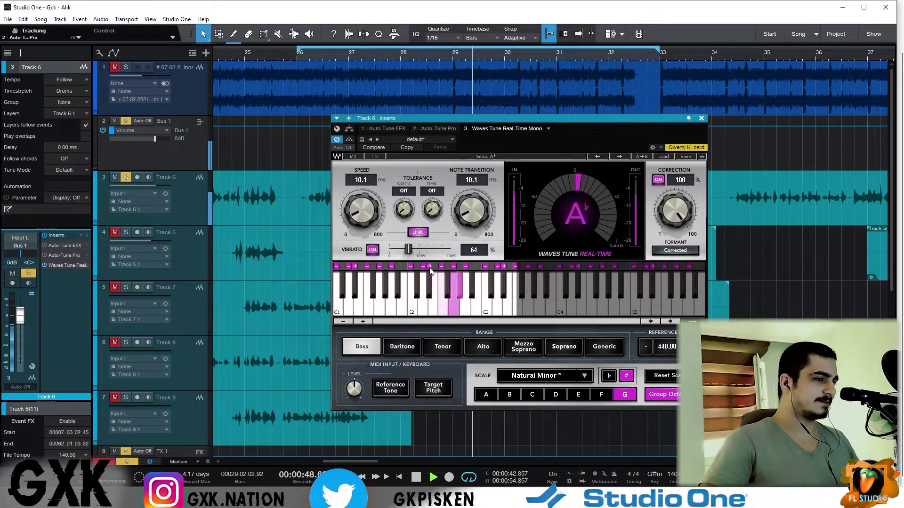
Change the Eb note to Illegal, Correct Down during playback, audition the vocal, and stop
click(429, 267)
click(457, 302)
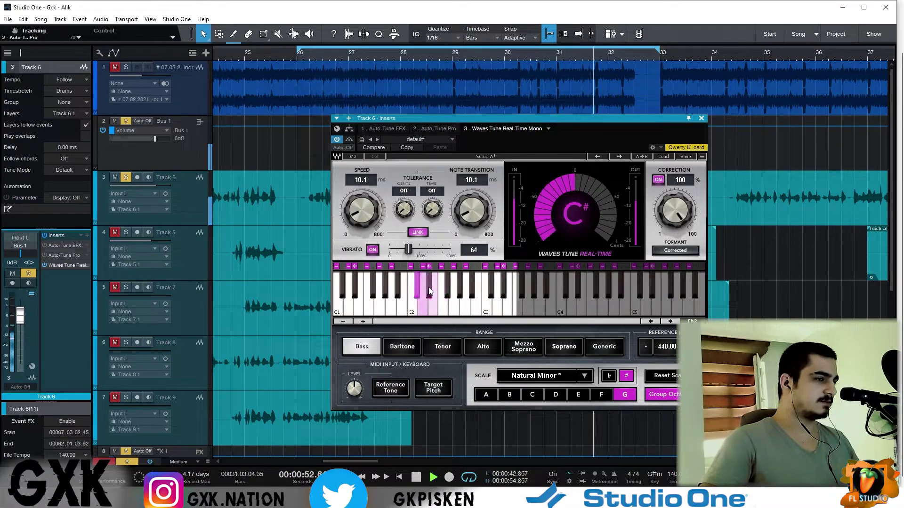
key(space)
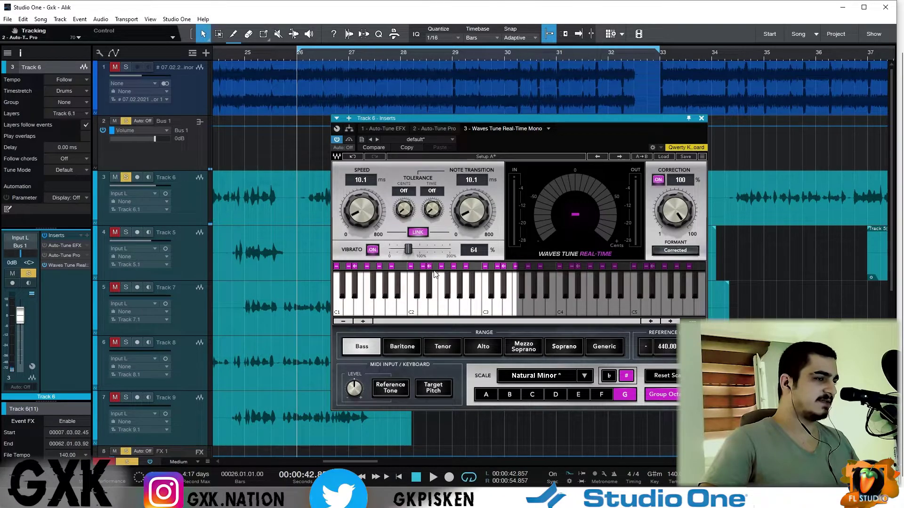
Try the Eb note as Illegal and Legal, and set it to Bypass Correction
click(428, 267)
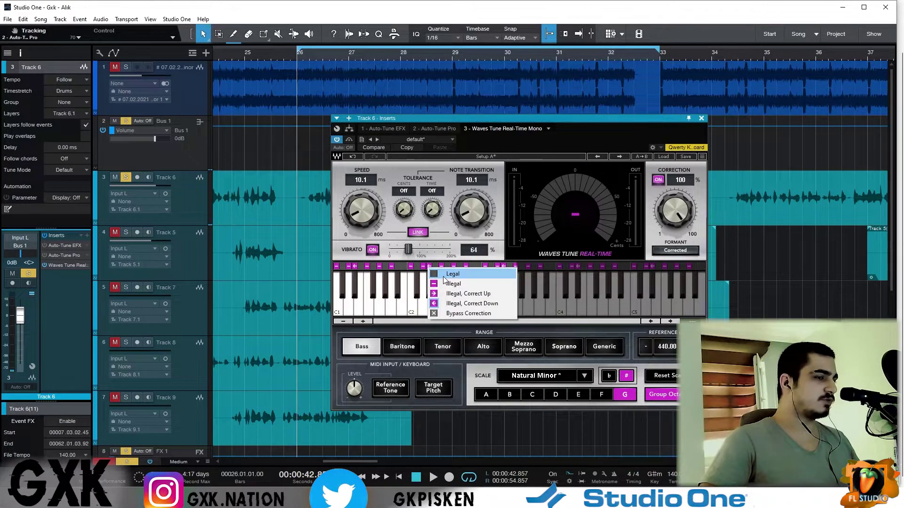
click(454, 284)
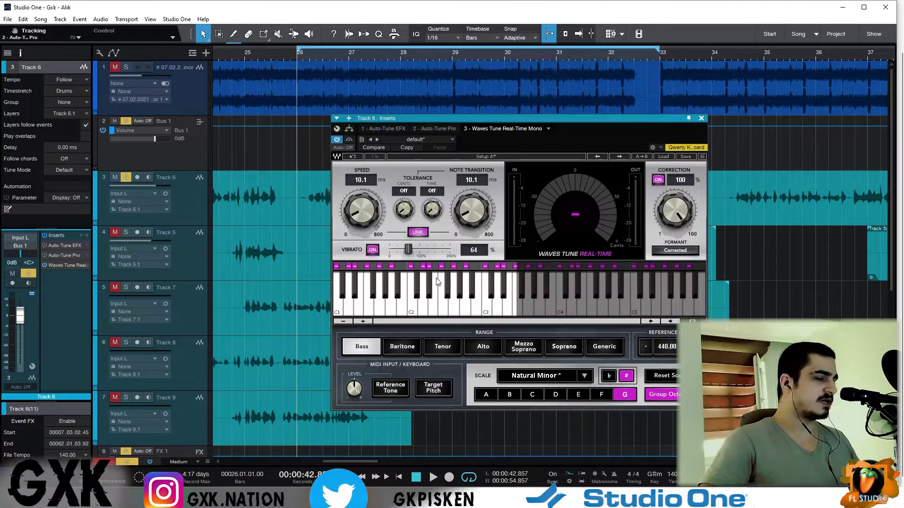
click(433, 271)
click(444, 271)
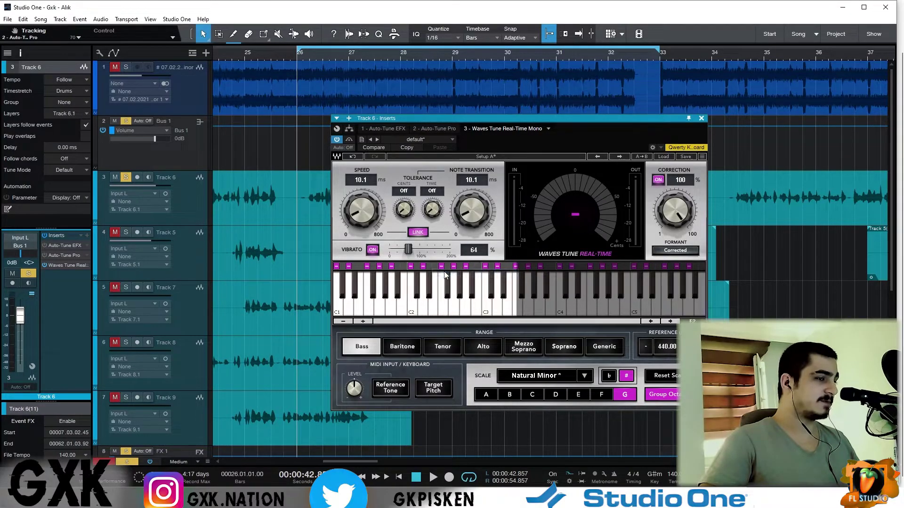
click(432, 270)
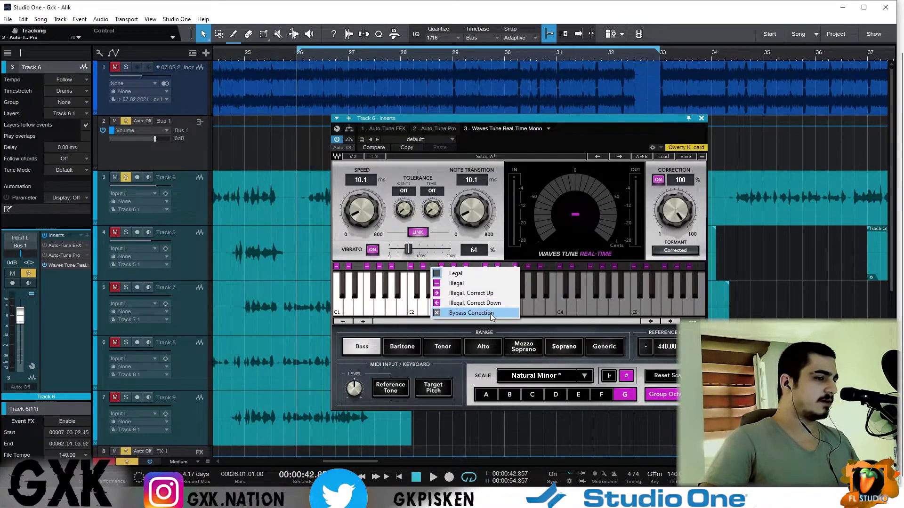
click(490, 314)
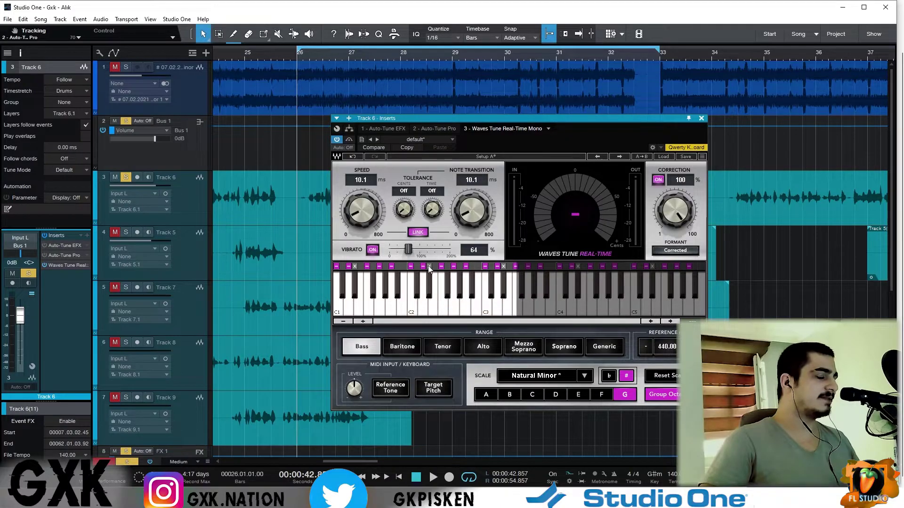
Audition the vocal, set the E note to Bypass Correction during playback, and close Waves Tune Real-Time
key(space)
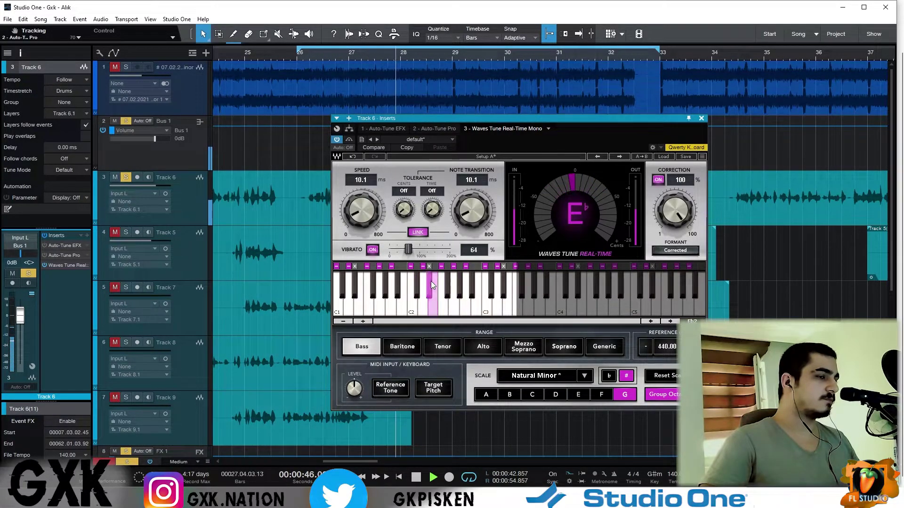
key(space)
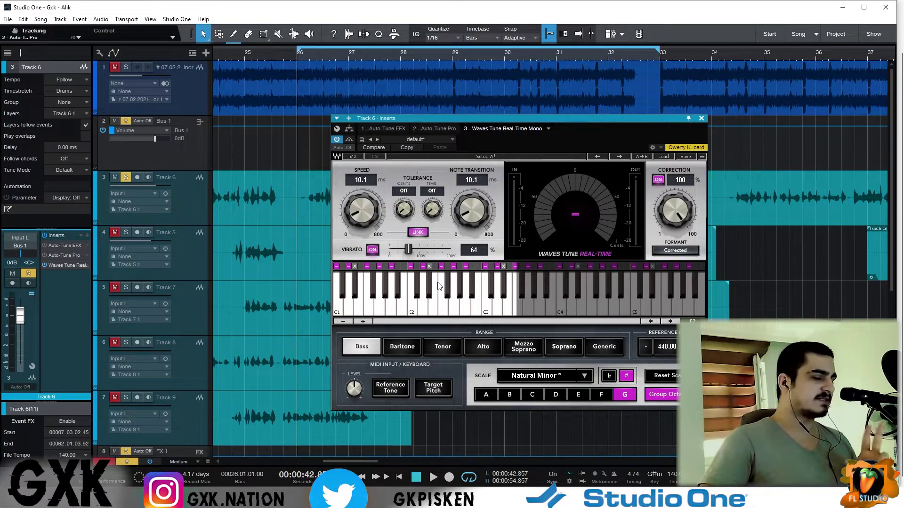
key(space)
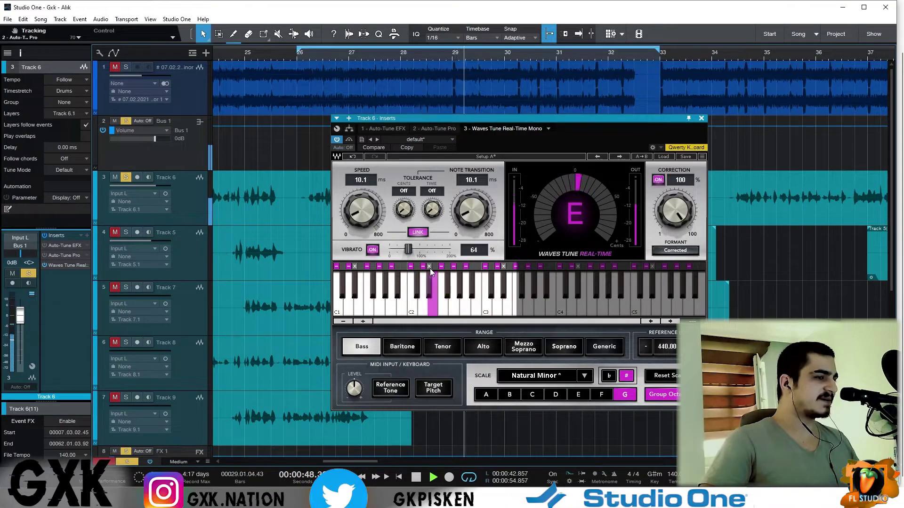
click(430, 268)
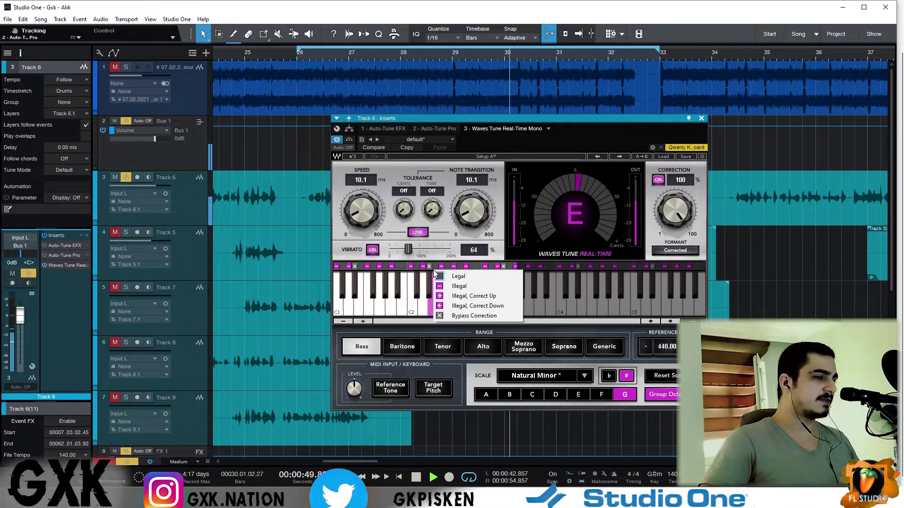
click(480, 316)
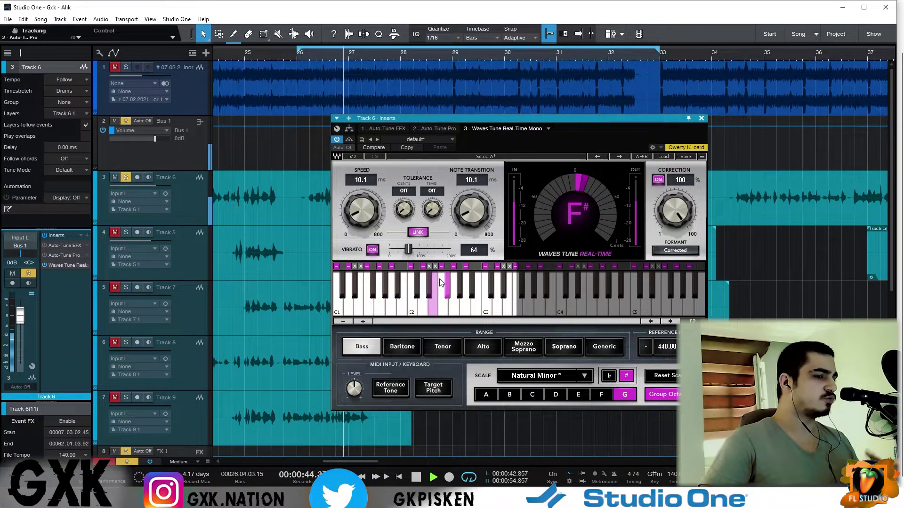
click(701, 118)
key(space)
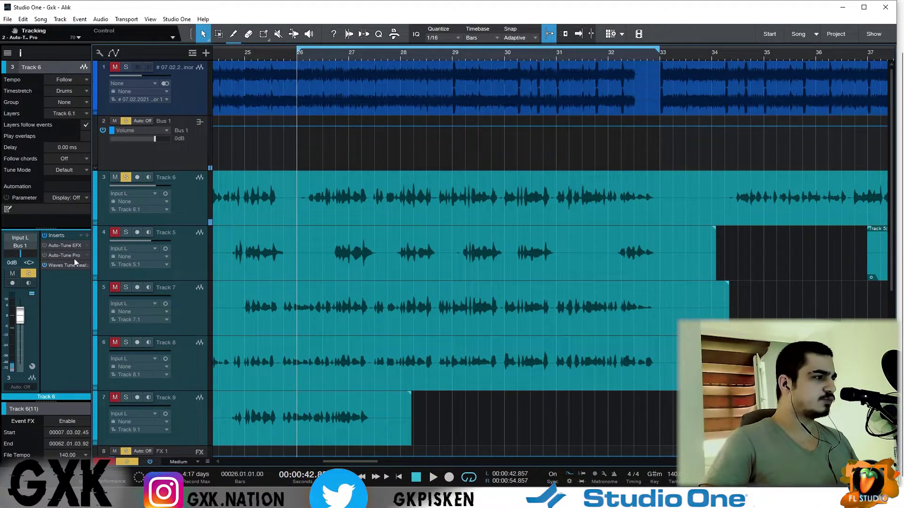
Add Nectar 3 to Track 6's inserts and remove its EQ 1 and Compressor 1 modules
click(87, 236)
text(nectar)
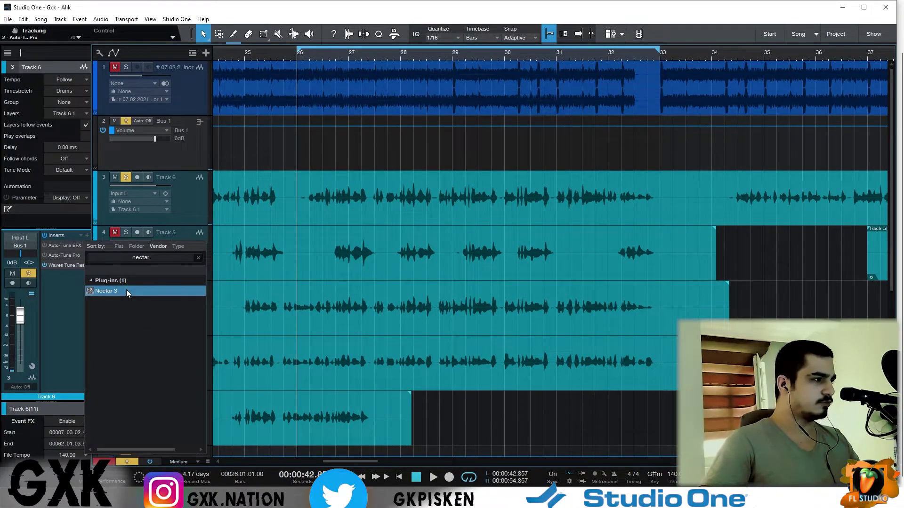
click(126, 291)
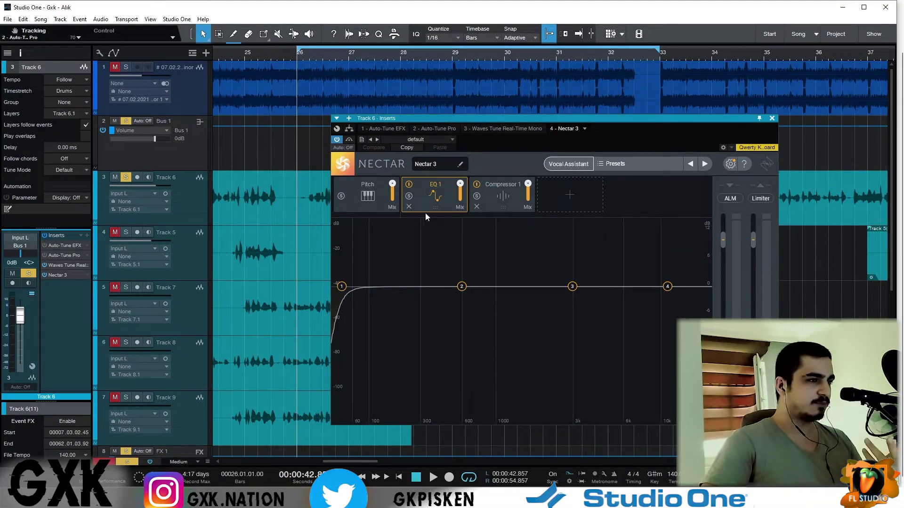
click(406, 206)
click(407, 206)
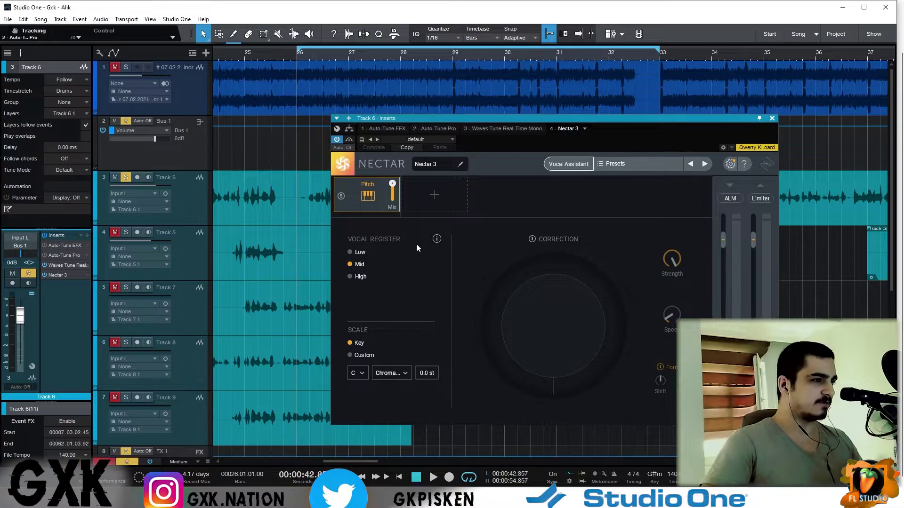
Enable Nectar's pitch correction with the Low vocal register and set the scale to the song's G# minor key
click(558, 239)
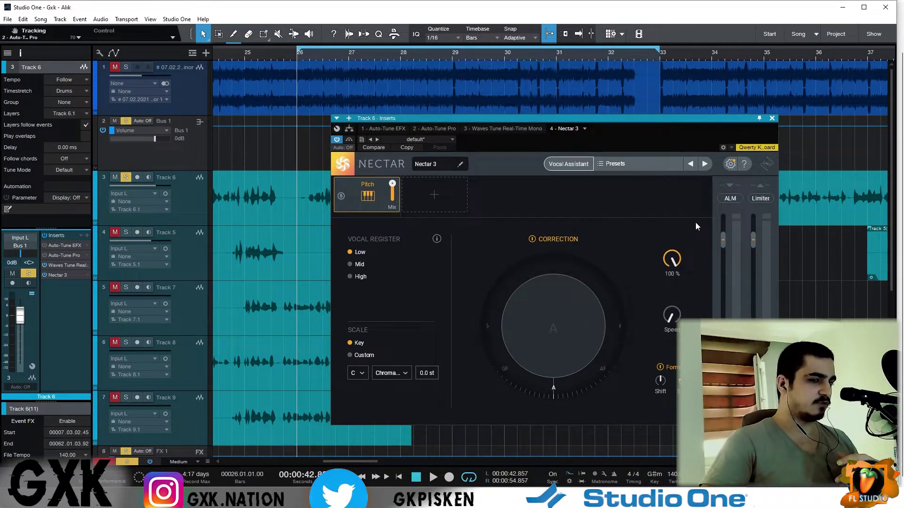
click(357, 374)
click(360, 321)
click(395, 413)
Raise Nectar's pitch-correction Speed value during playback, audition the vocal with the new setting, and stop
key(space)
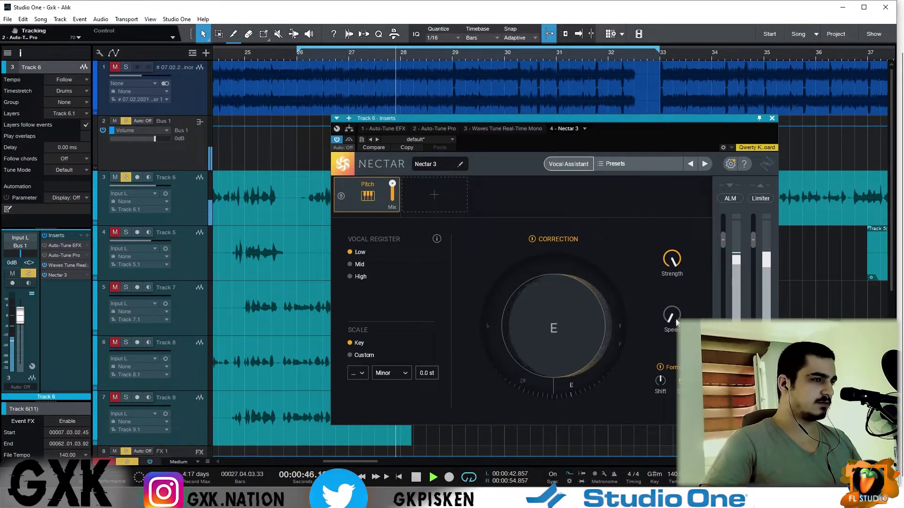
mouse_move(671, 312)
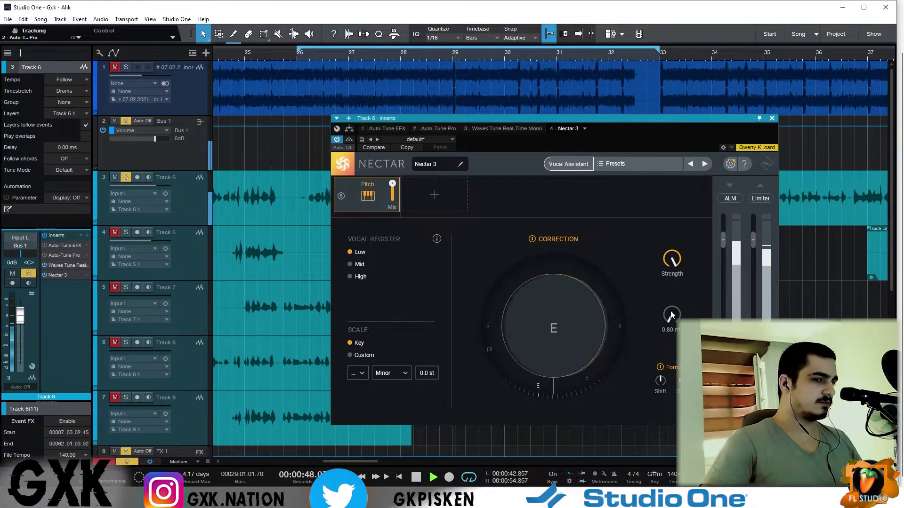
drag(669, 313, 624, 286)
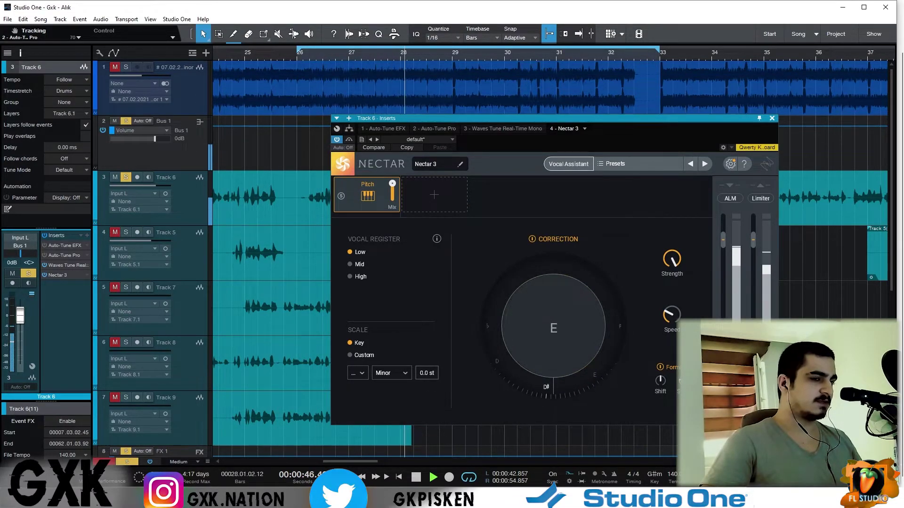
key(space)
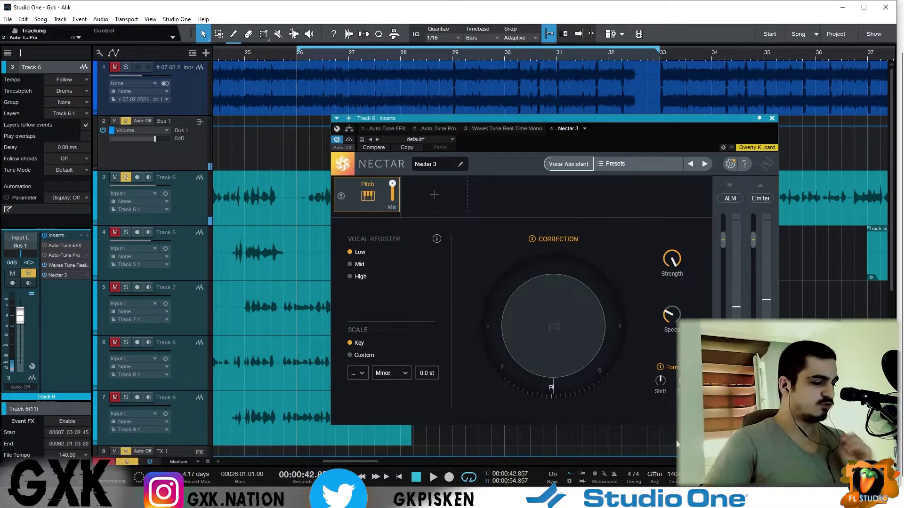
key(space)
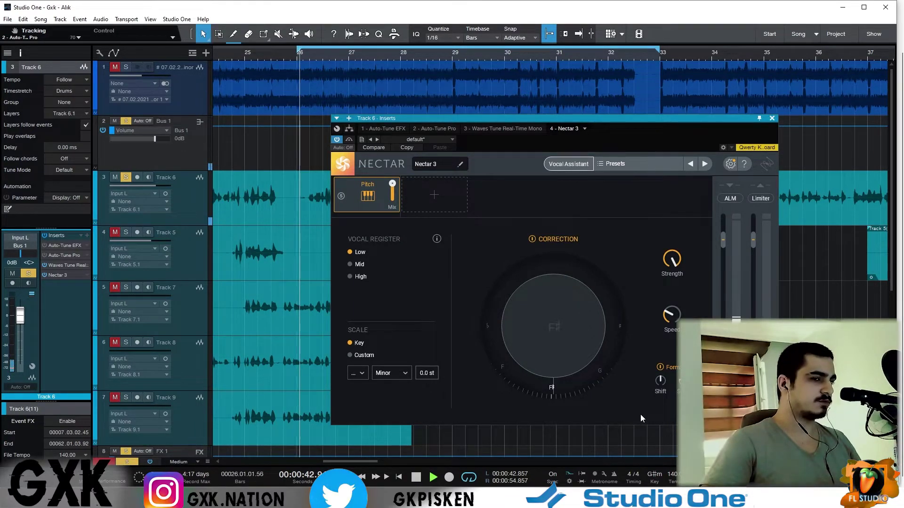
mouse_move(675, 320)
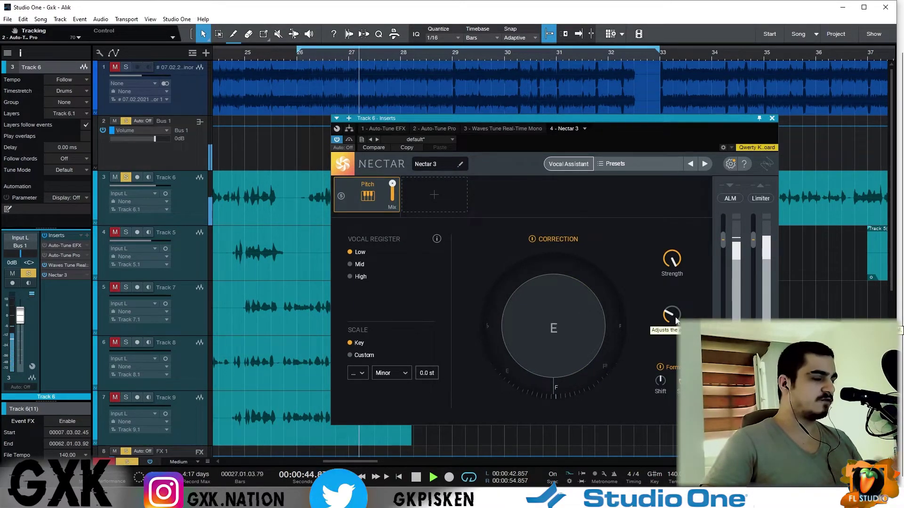
key(space)
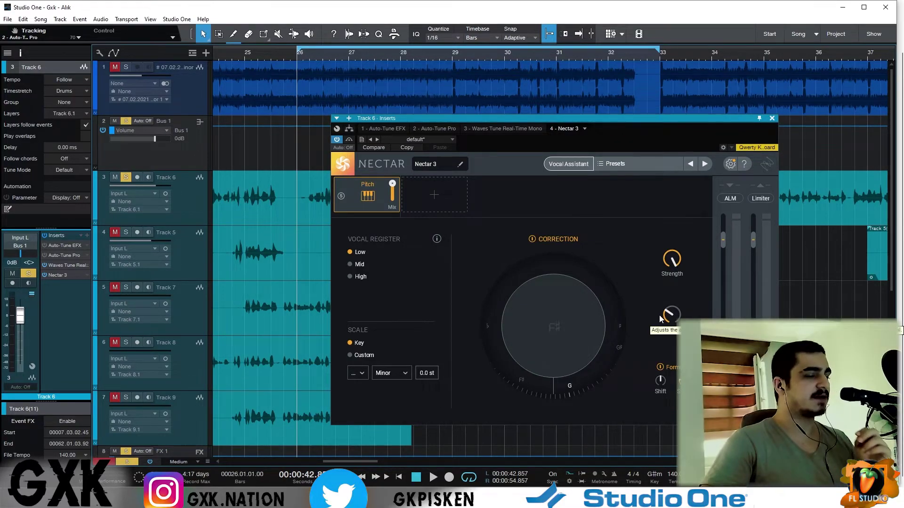
Close Nectar 3 and bypass all pitch-correction inserts on Track 6
click(772, 118)
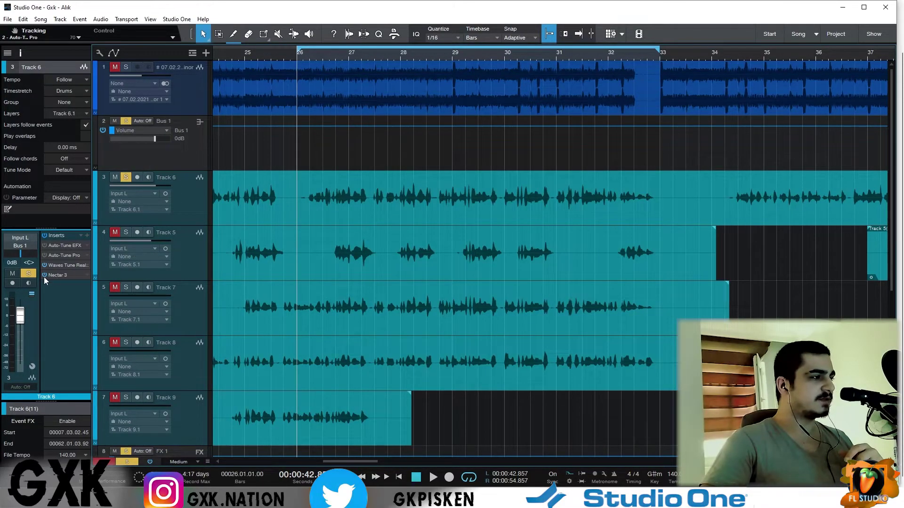
click(44, 264)
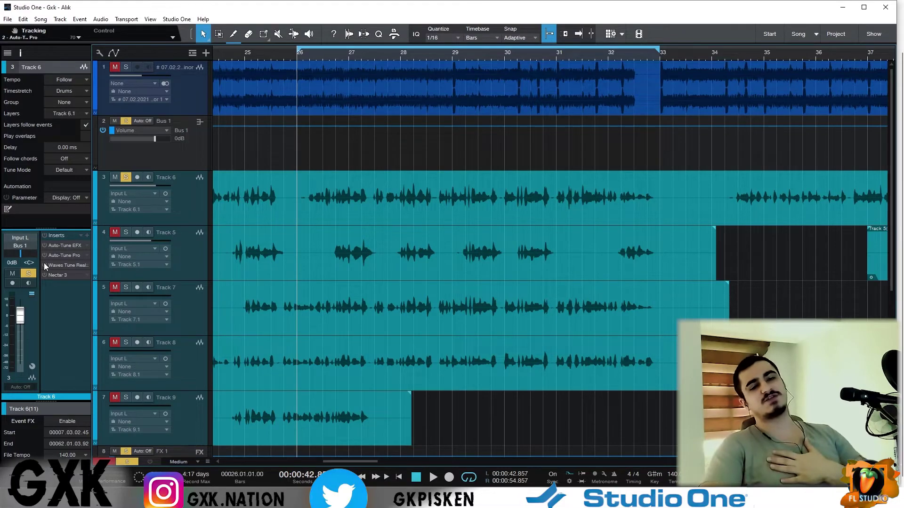
click(13, 311)
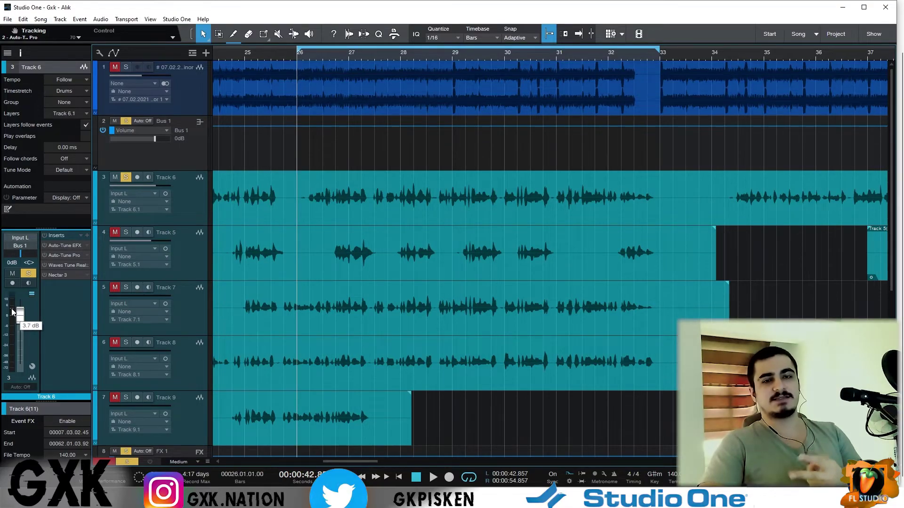
drag(13, 312, 13, 314)
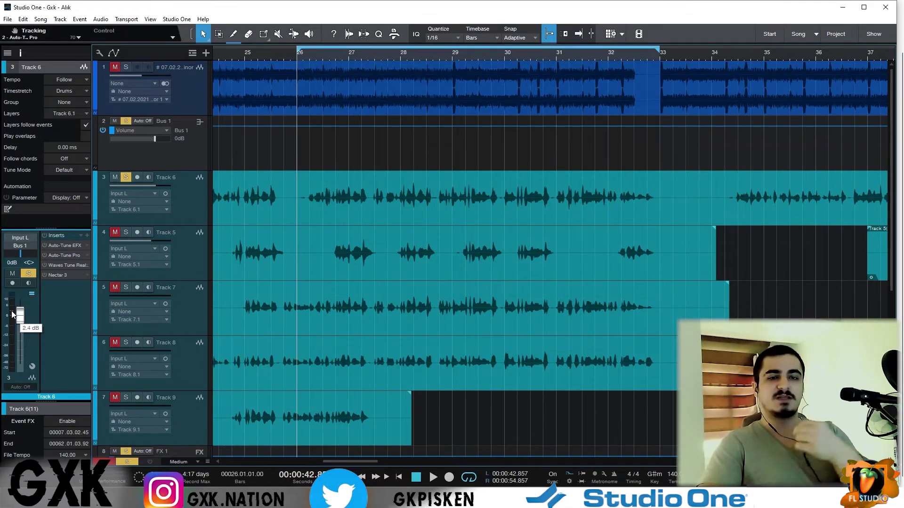